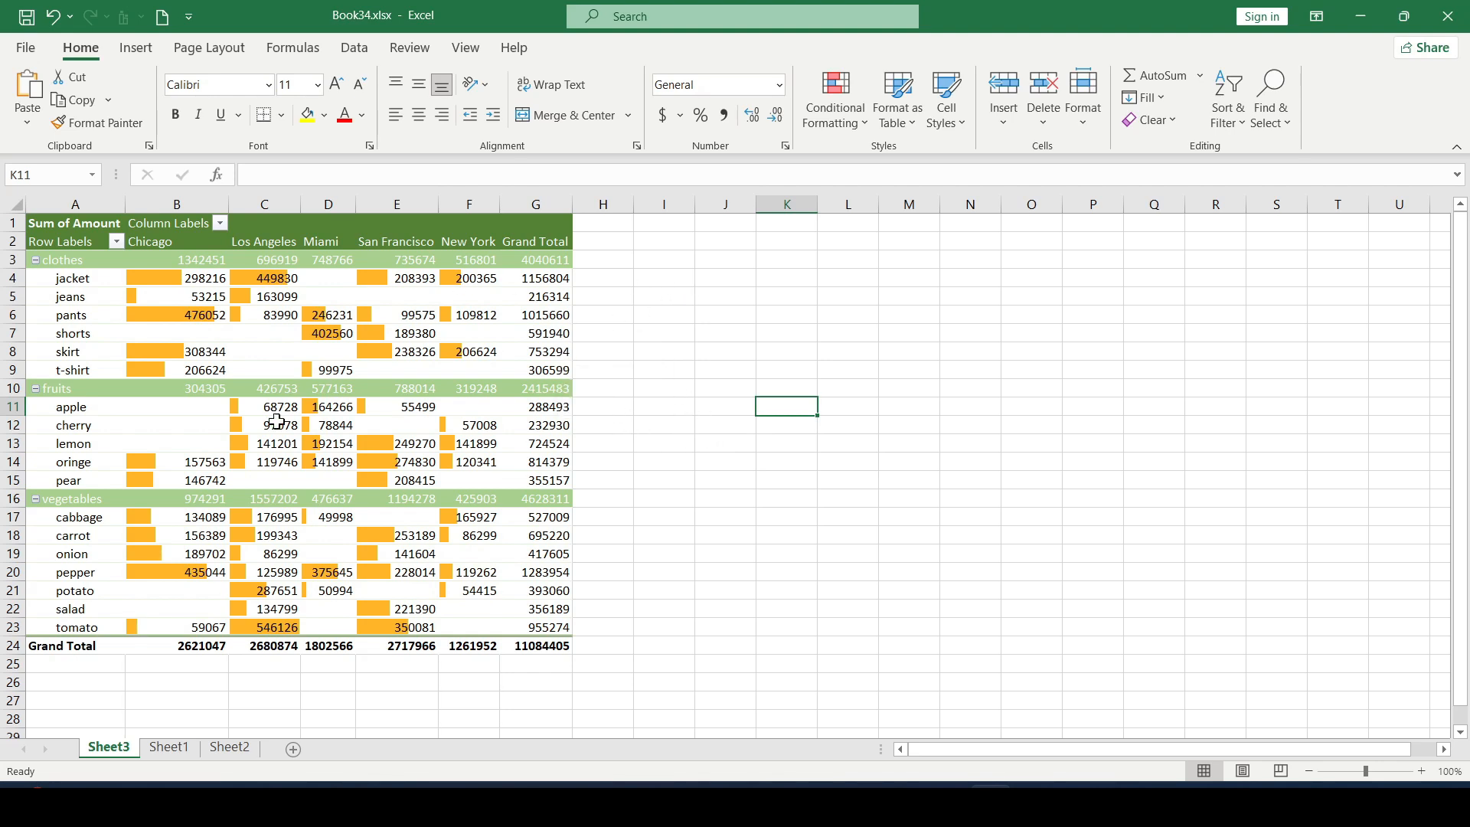
Step: Insert a slicer for the Product field of the pivot table and place it beside the table near column J
click(261, 446)
click(272, 371)
click(387, 371)
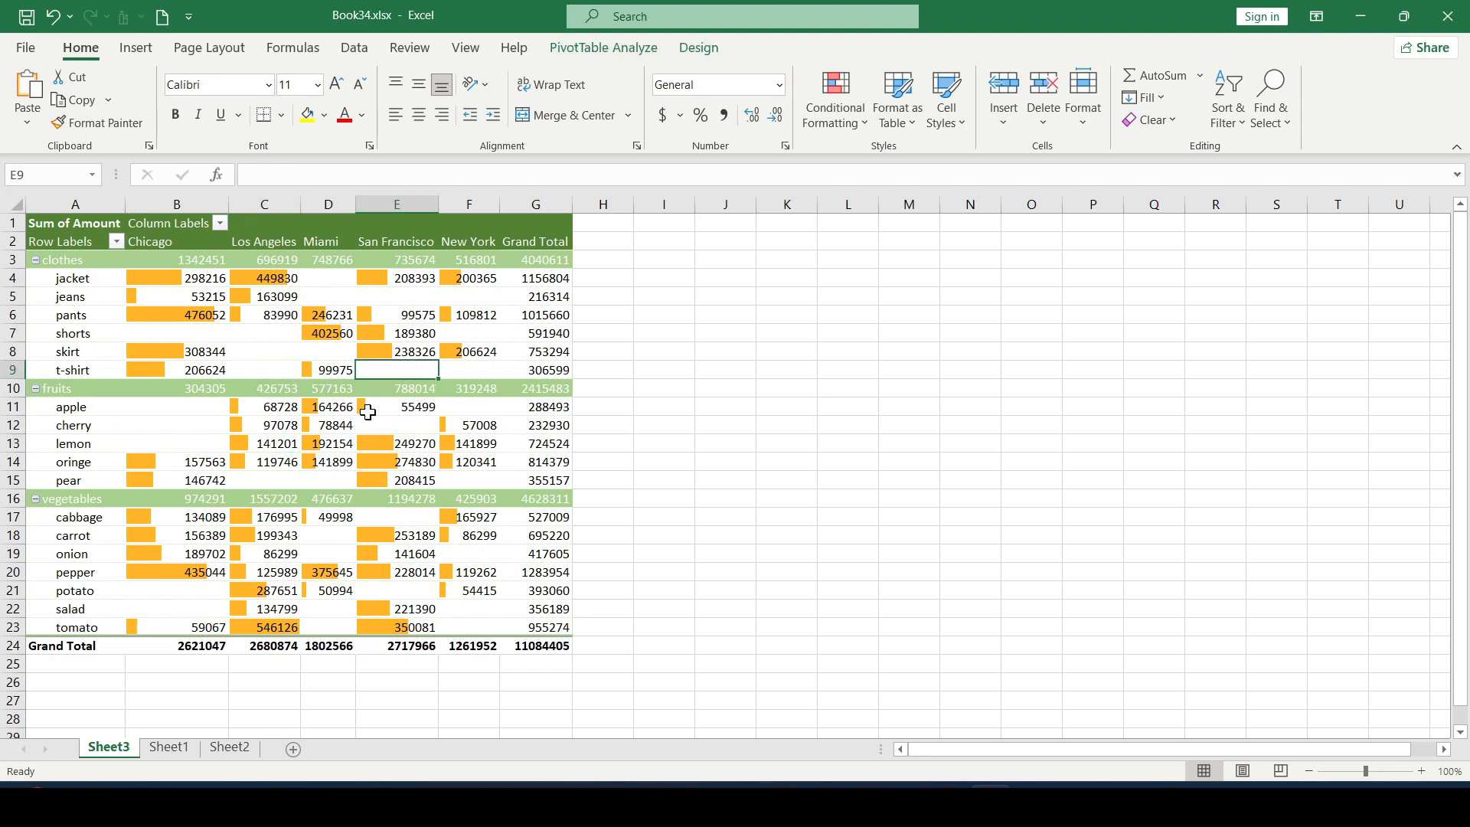
click(329, 442)
click(279, 480)
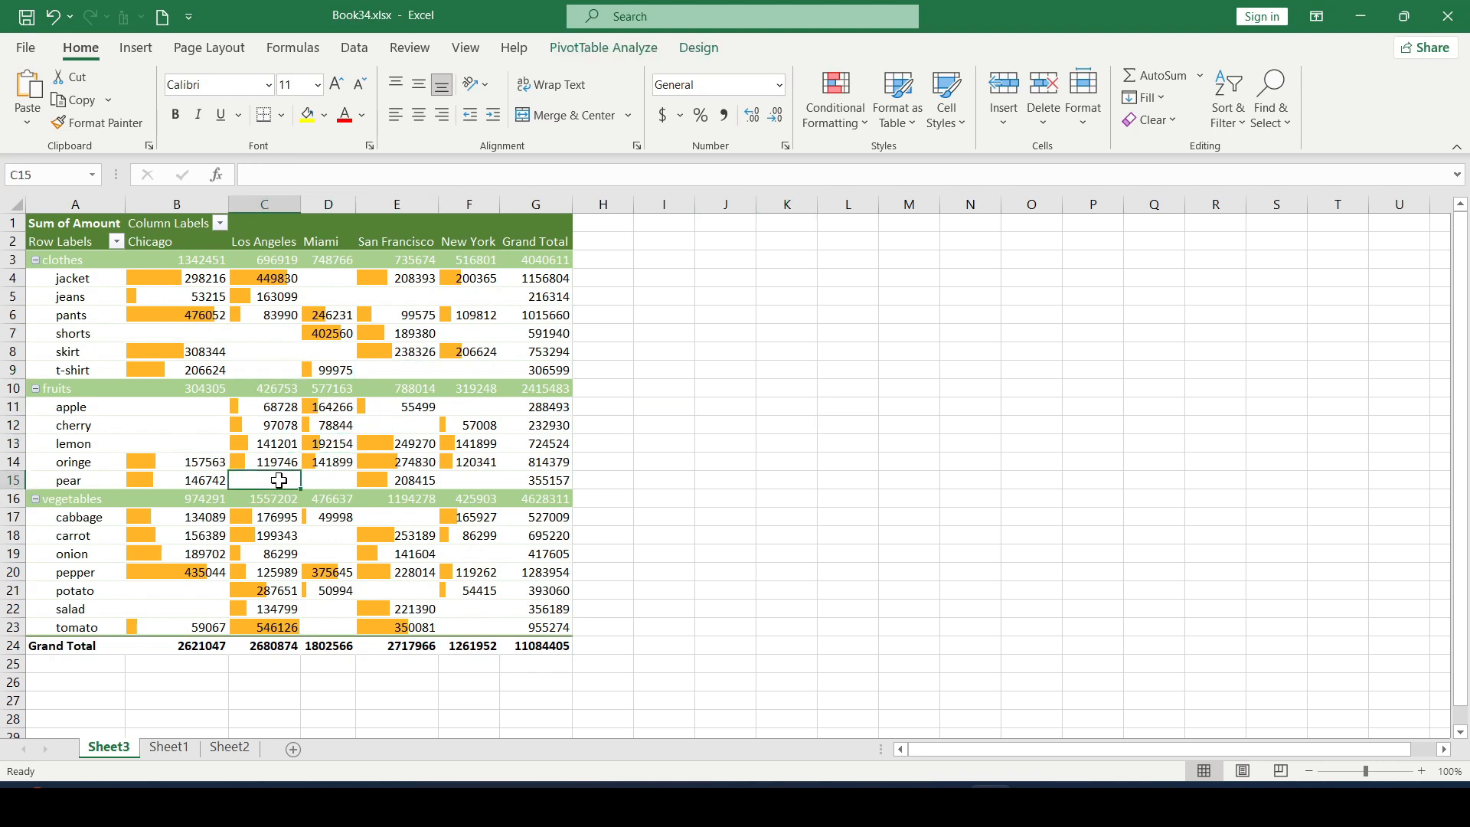
click(613, 52)
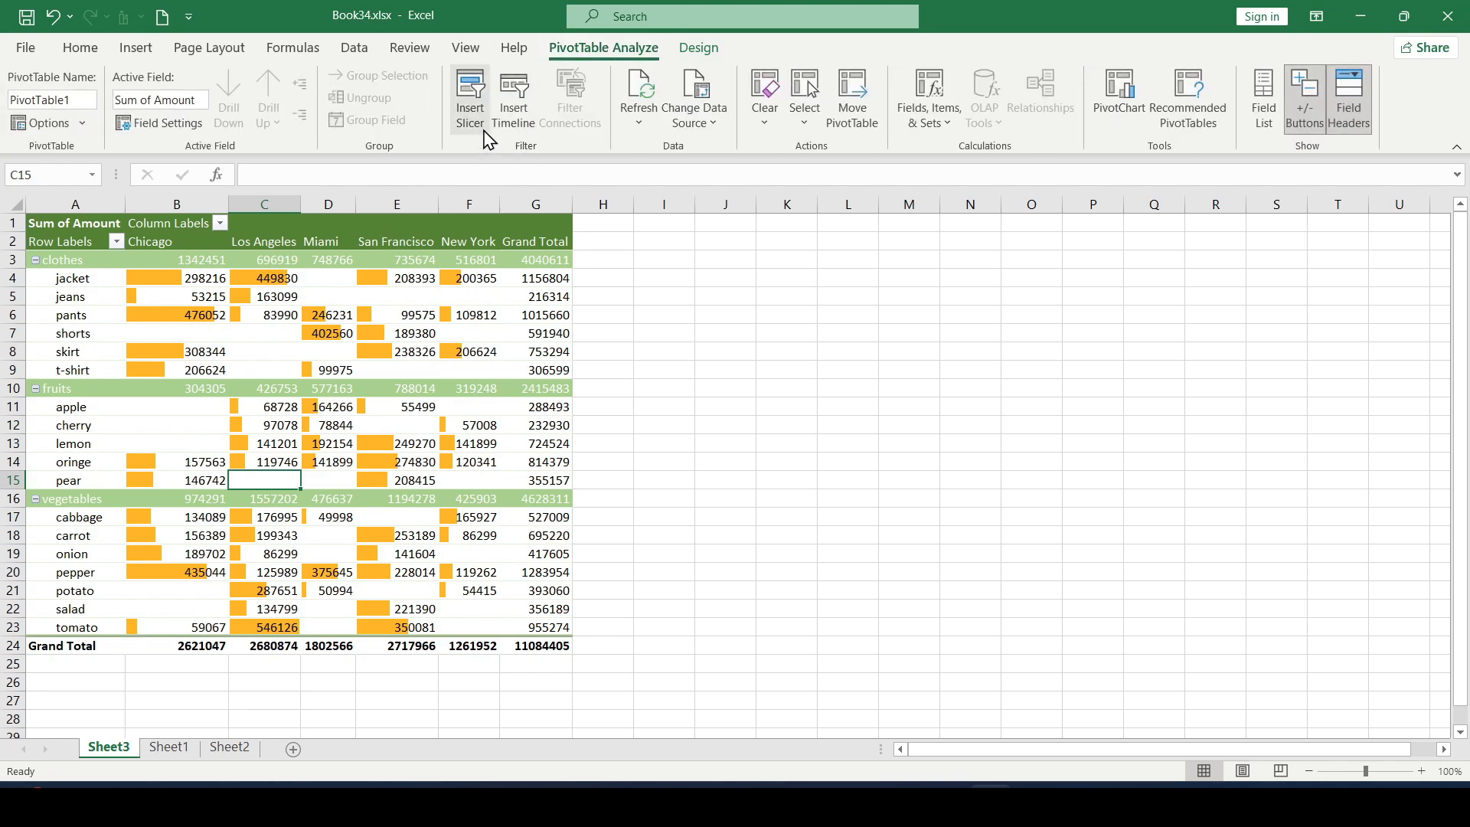
click(472, 108)
drag(908, 241, 915, 281)
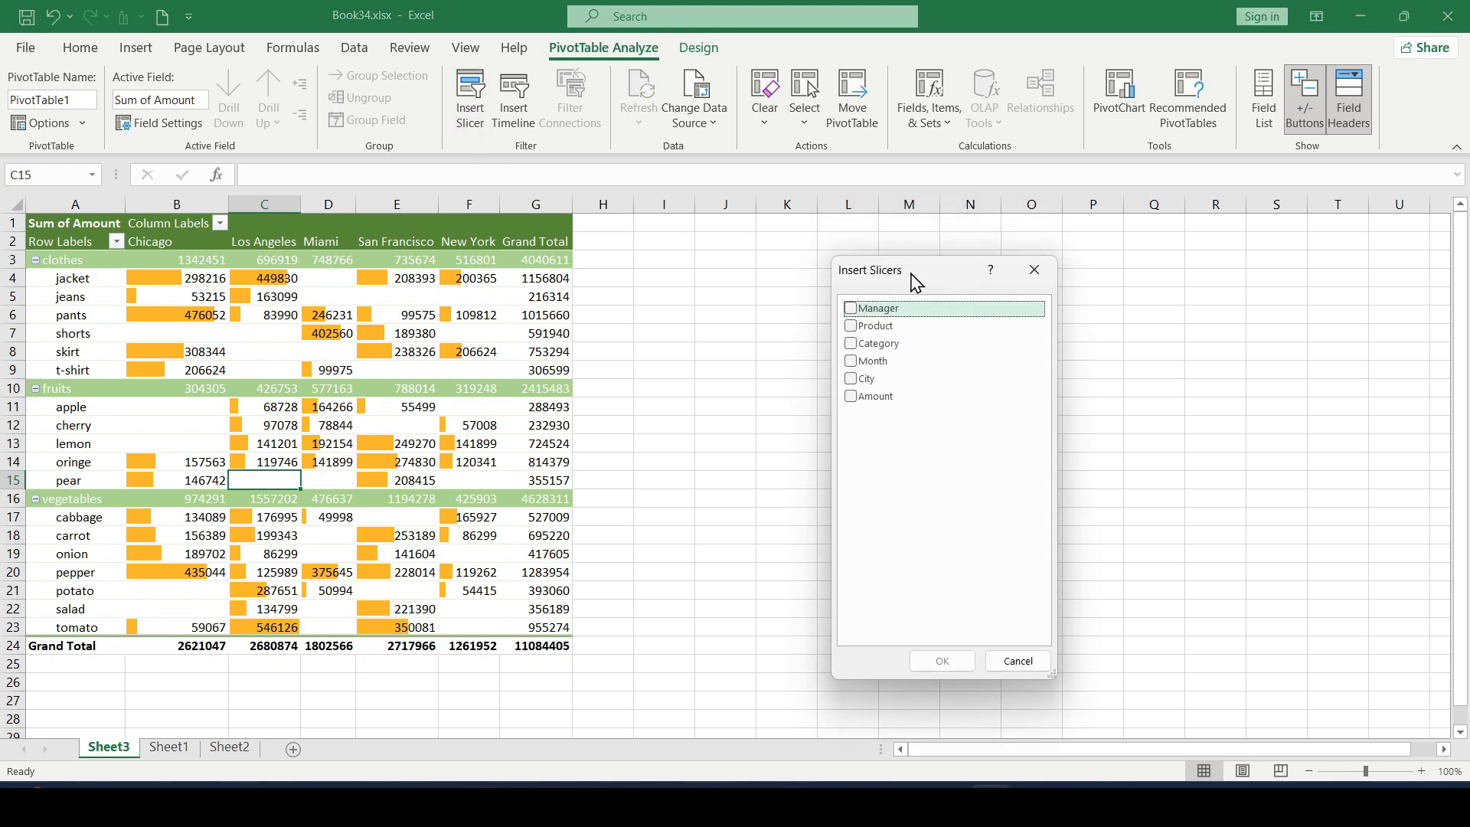
click(851, 325)
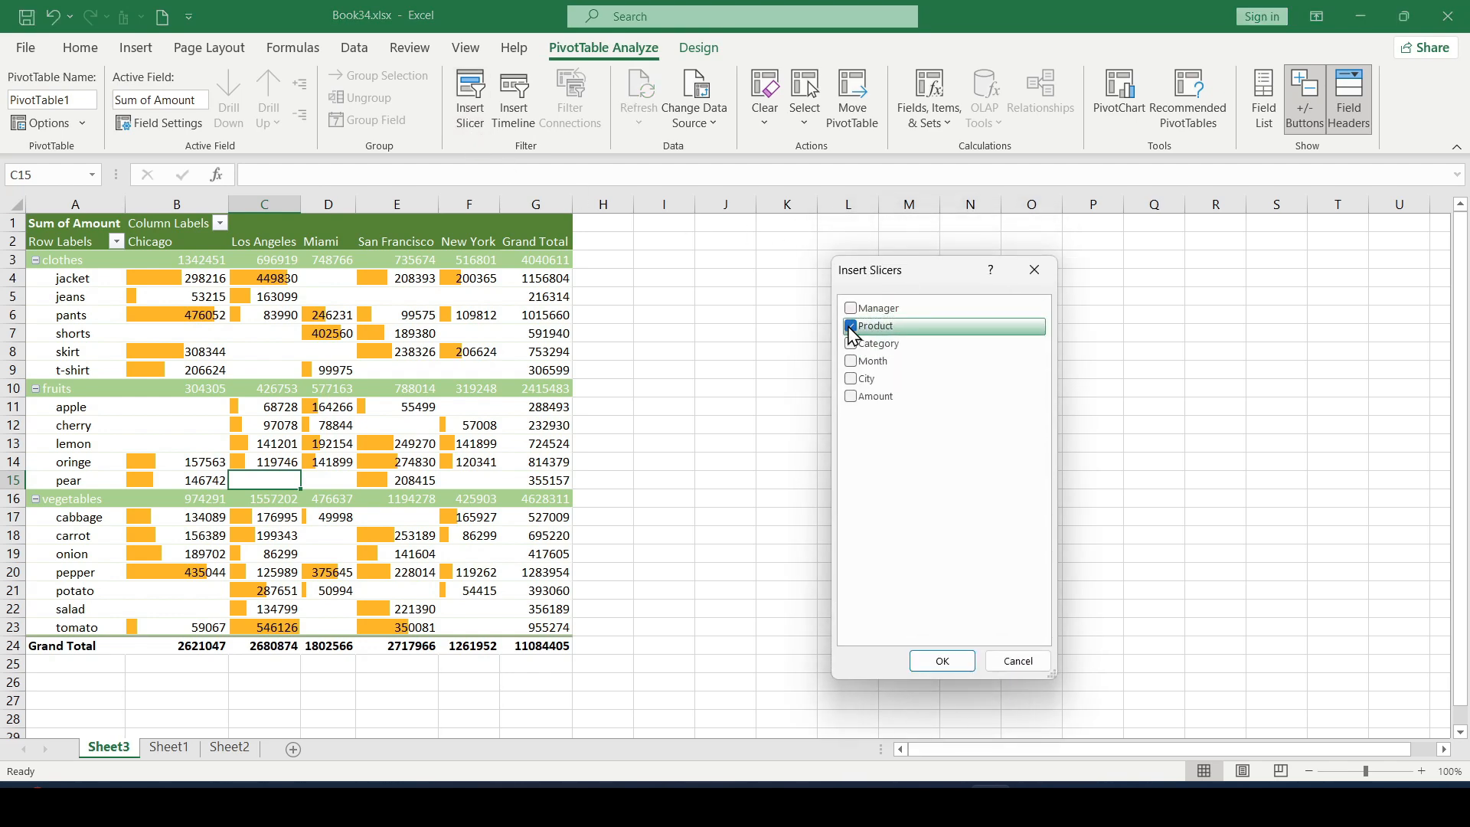
click(941, 660)
drag(731, 365, 758, 246)
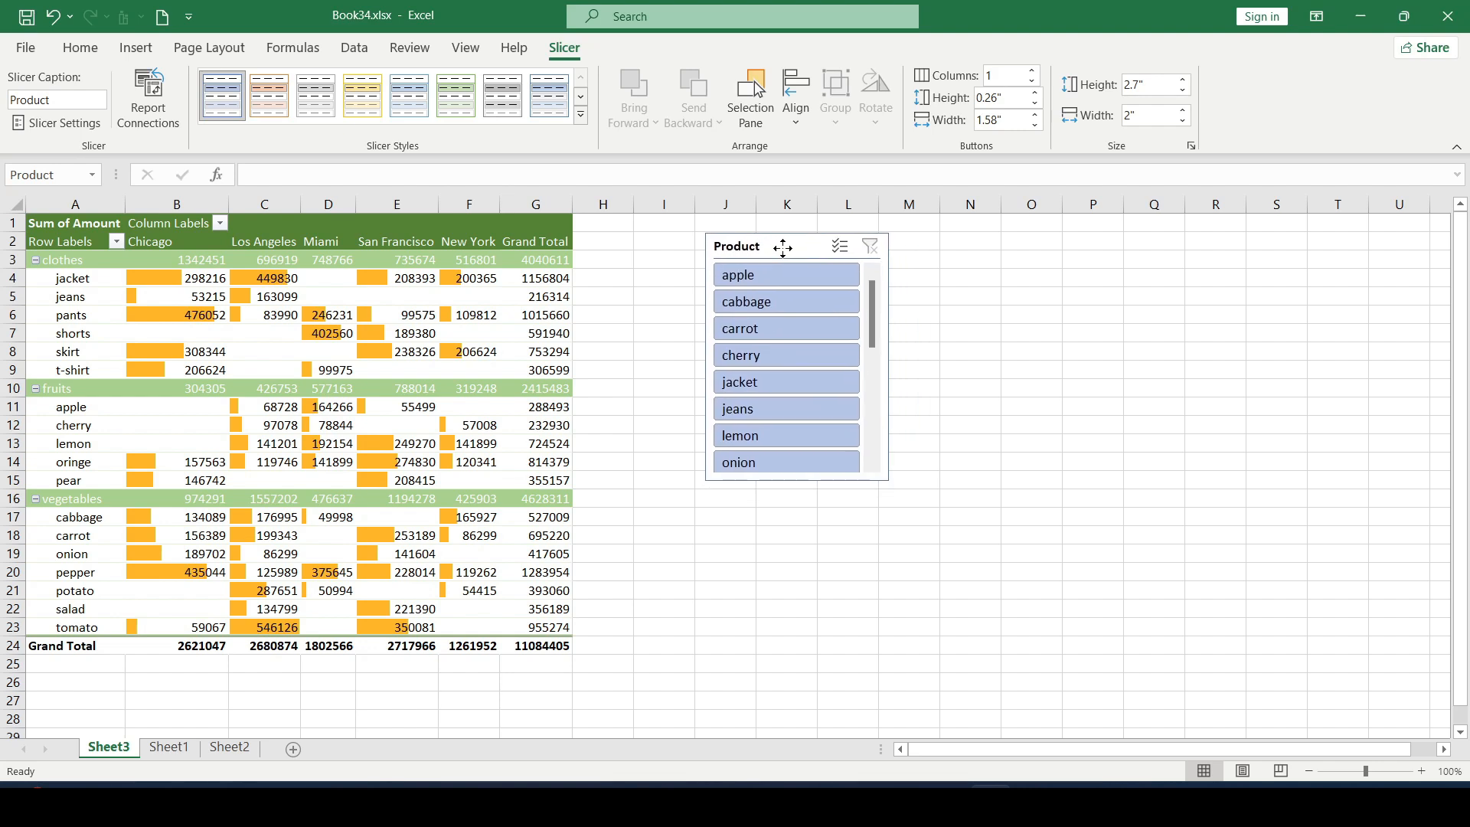
Step: Filter the pivot table by single products such as apple and lemon with the Product slicer, and clear that filter
click(784, 297)
click(782, 283)
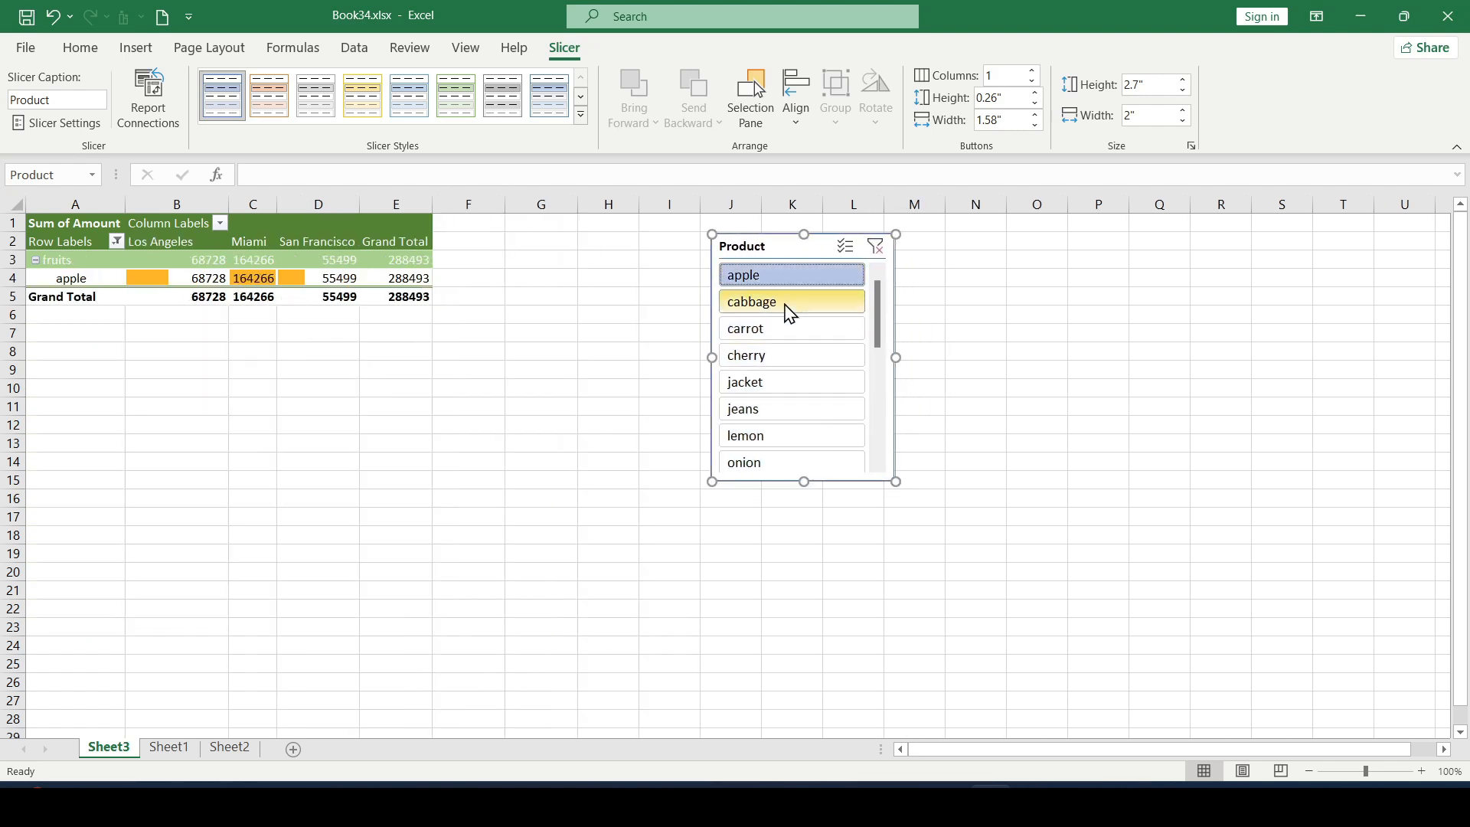
click(797, 433)
scroll(750, 392, down, 3)
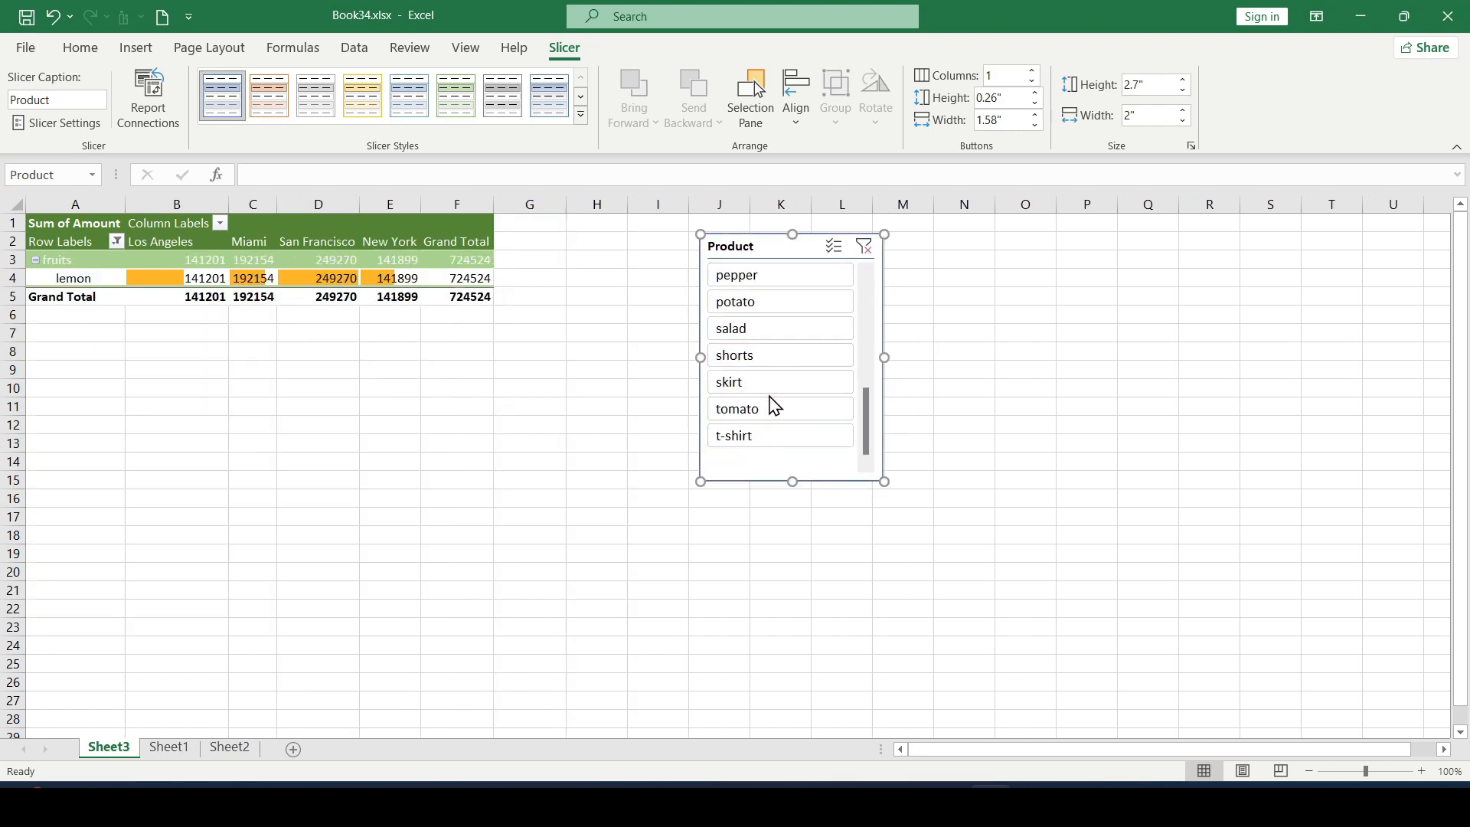
click(796, 384)
scroll(766, 321, up, 3)
click(797, 277)
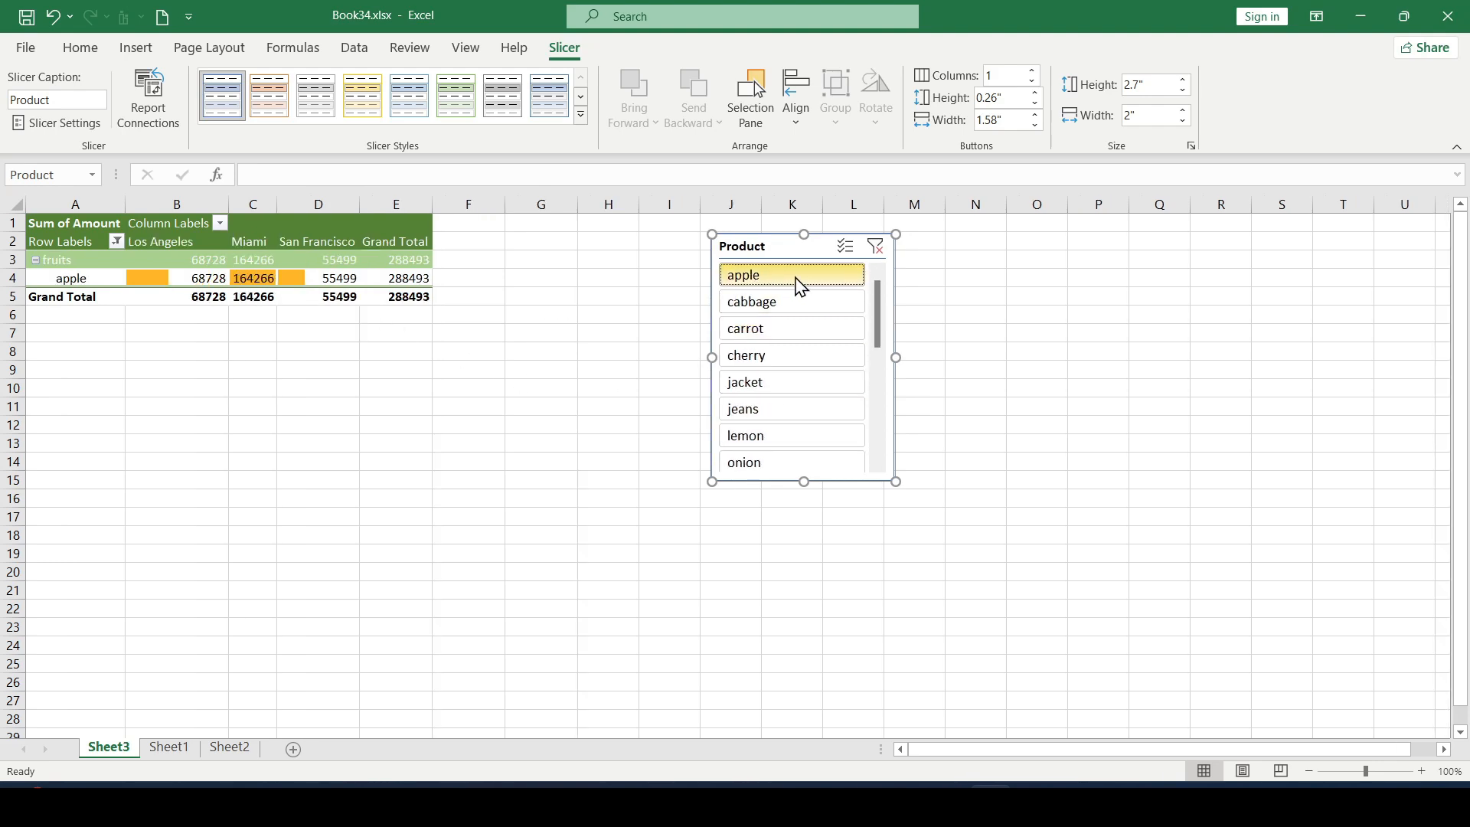
click(876, 248)
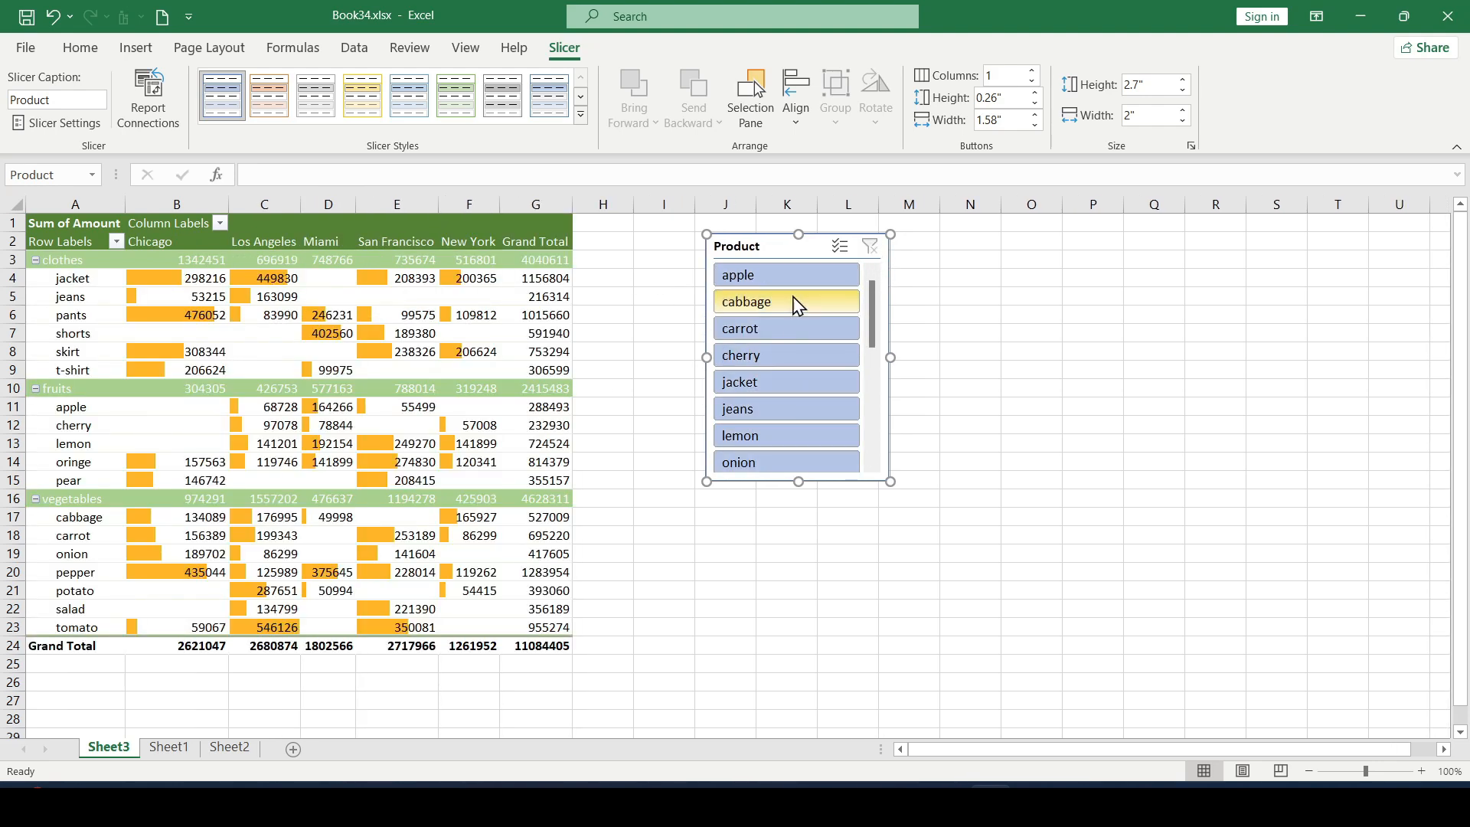
Step: Insert a second pivot table slicer for the Manager field and place it beside the Product slicer
click(416, 415)
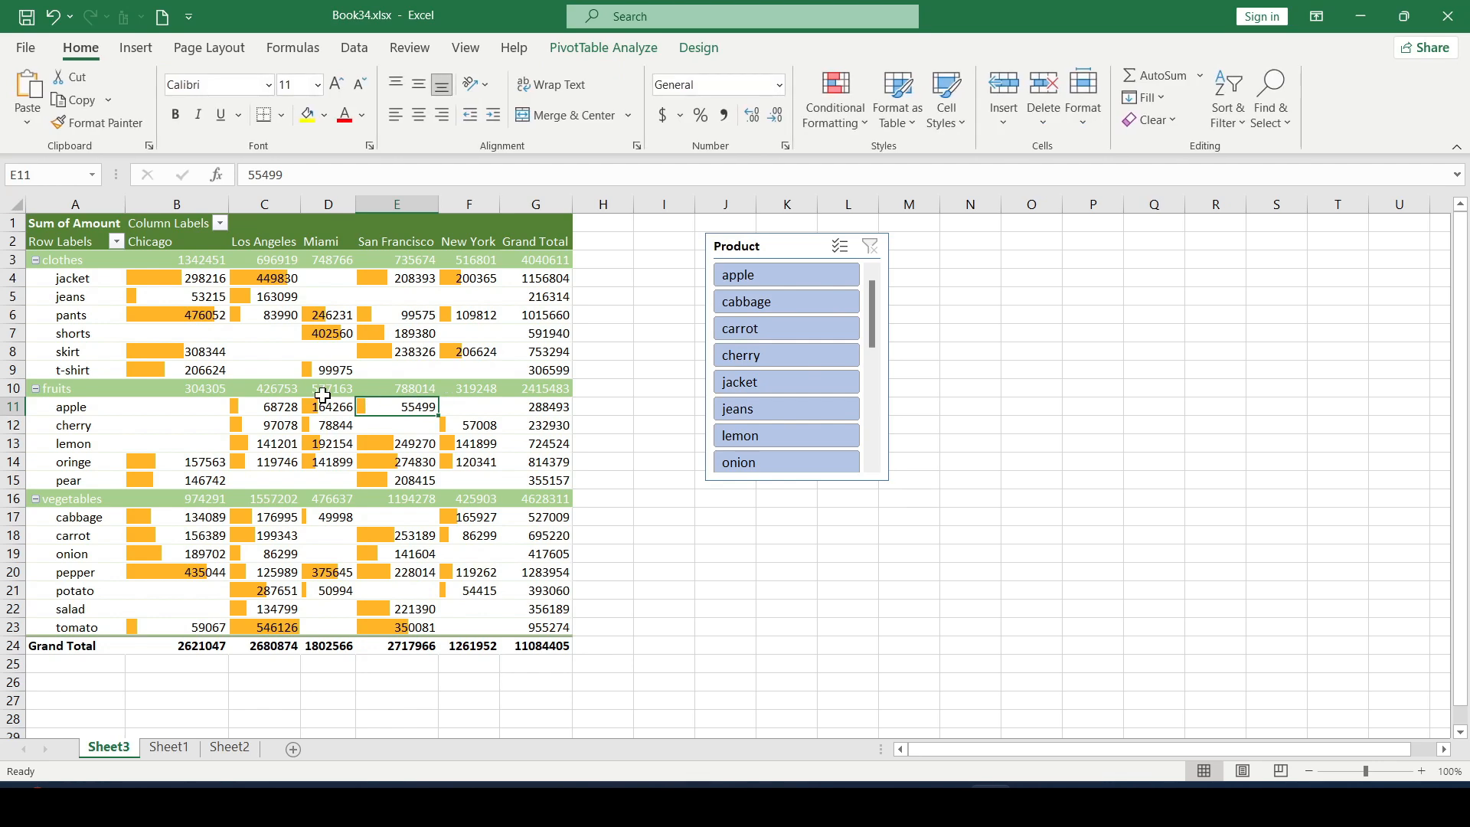
click(604, 48)
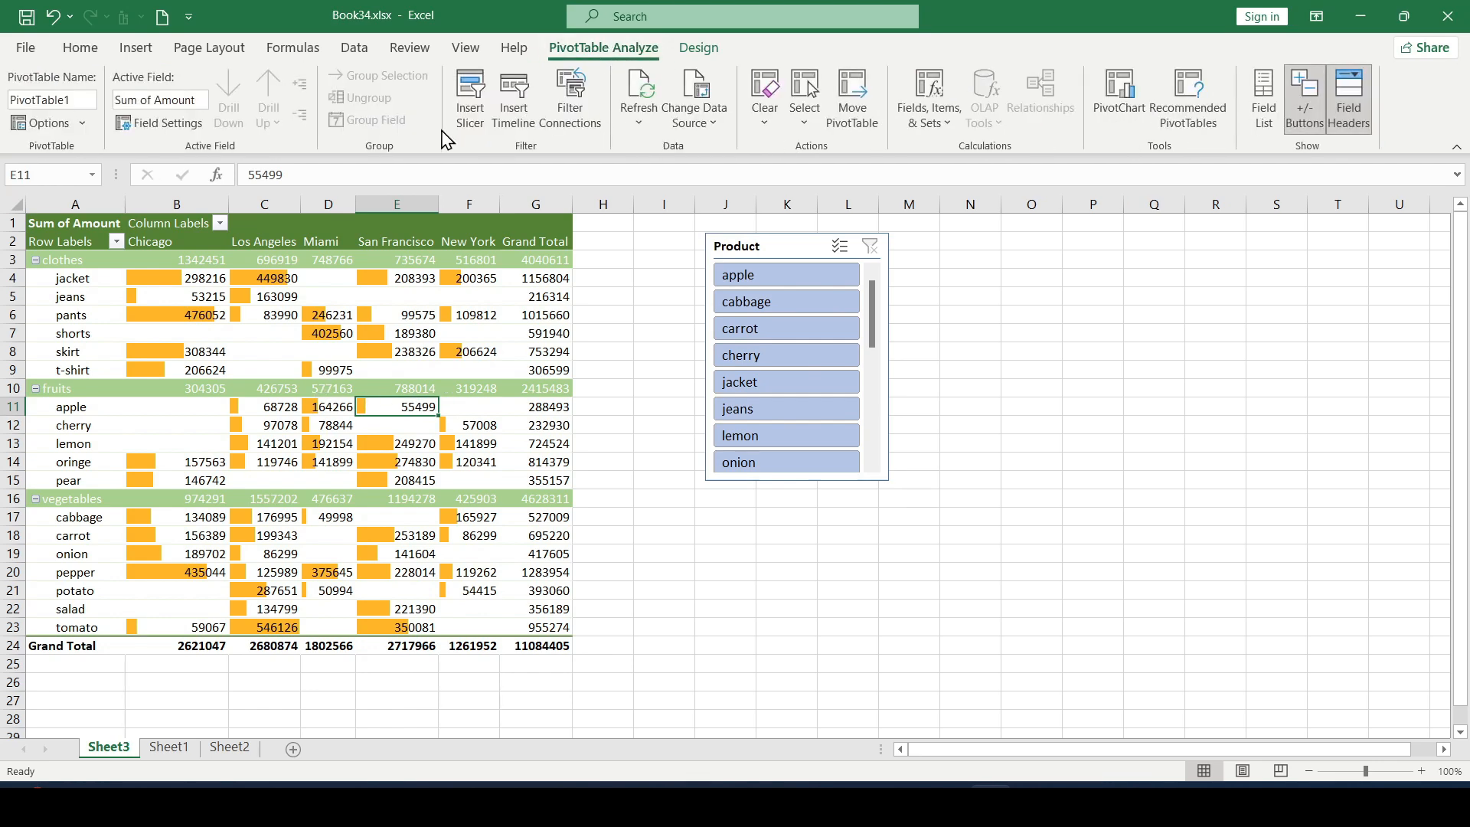
click(470, 98)
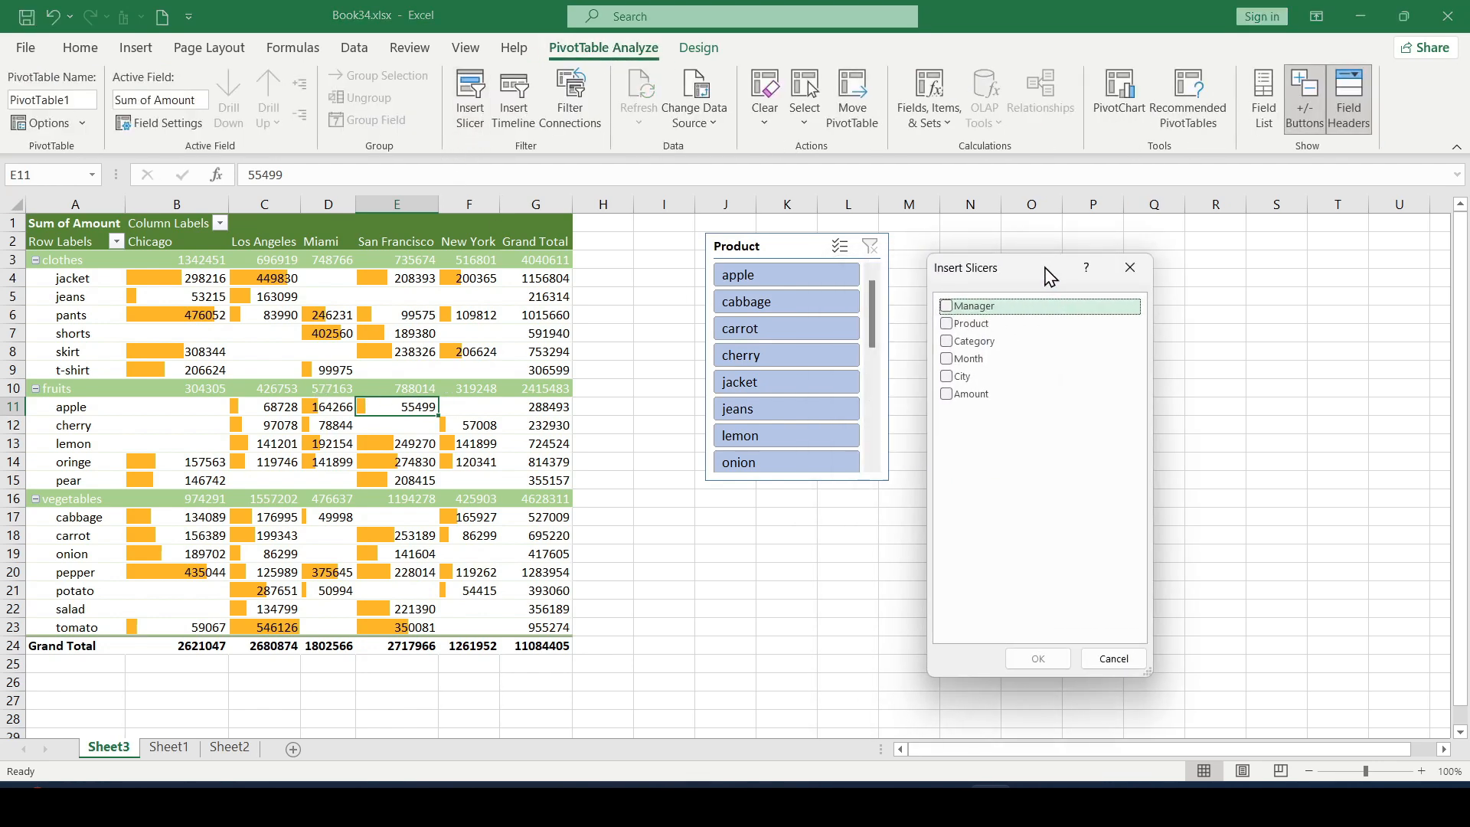
click(947, 306)
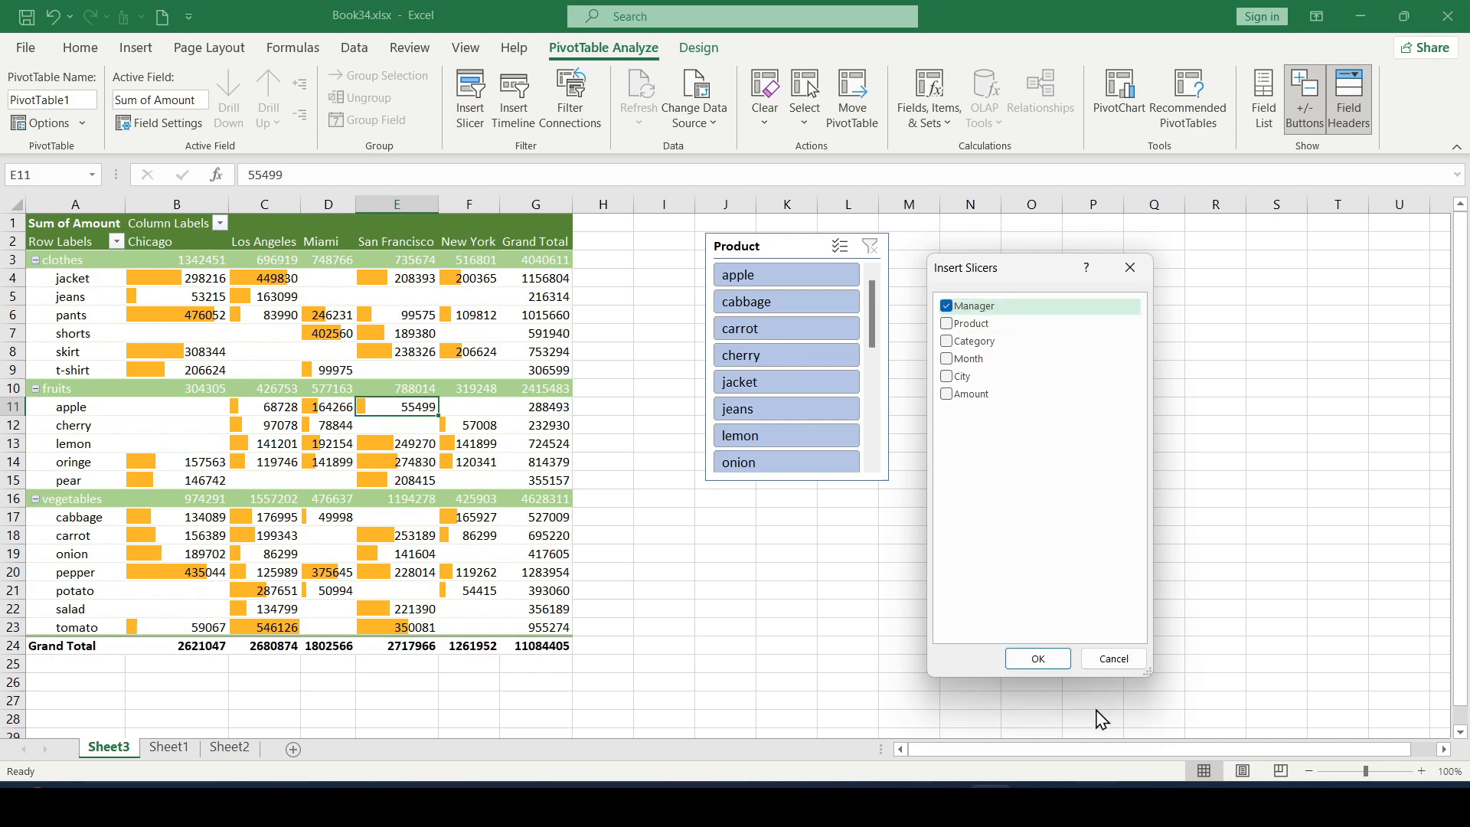
click(1037, 658)
drag(709, 373, 955, 258)
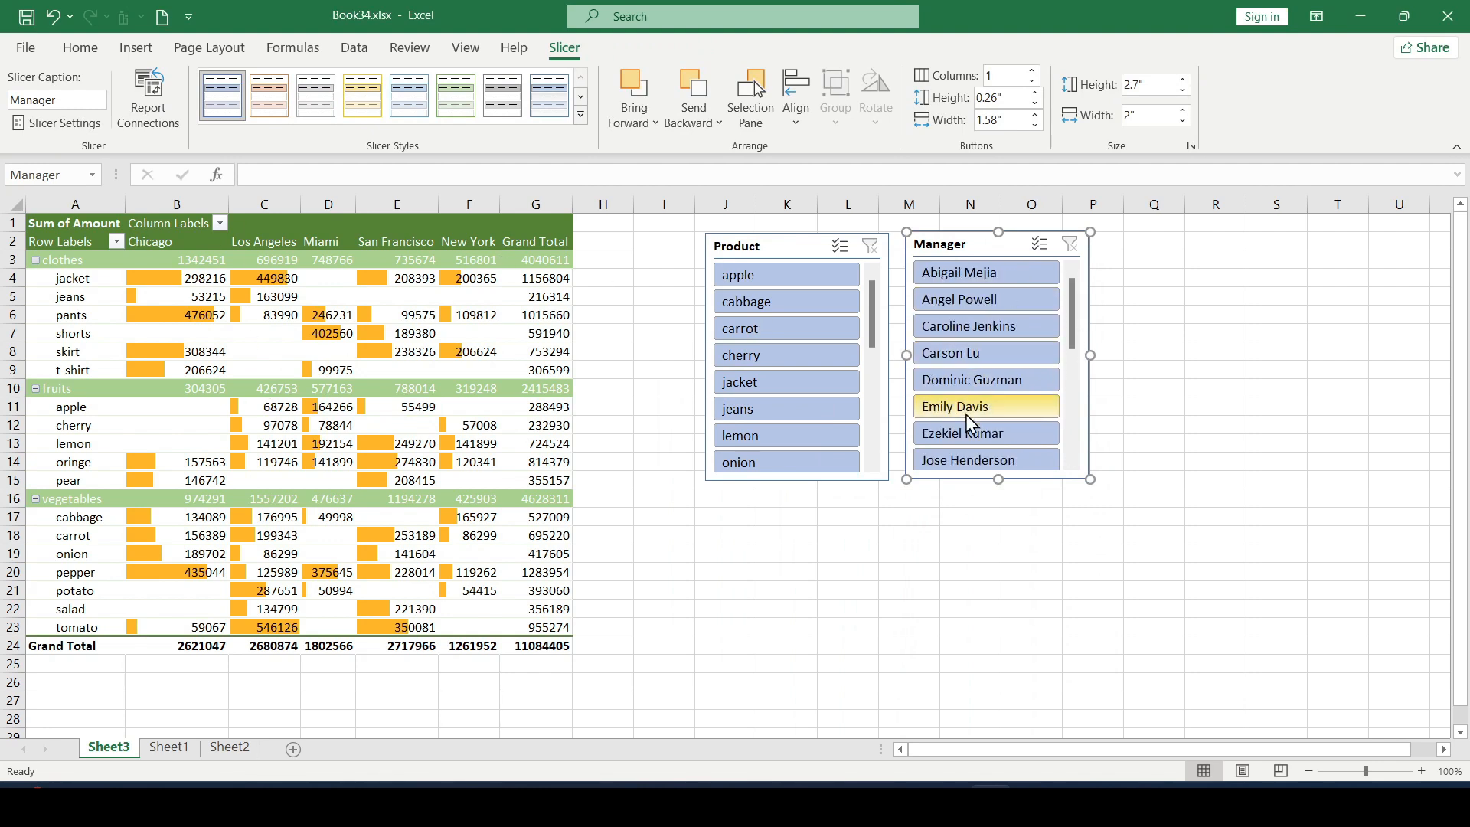
Step: Filter the pivot table by individual managers one at a time, finishing with the fifth manager in the Manager slicer
click(999, 310)
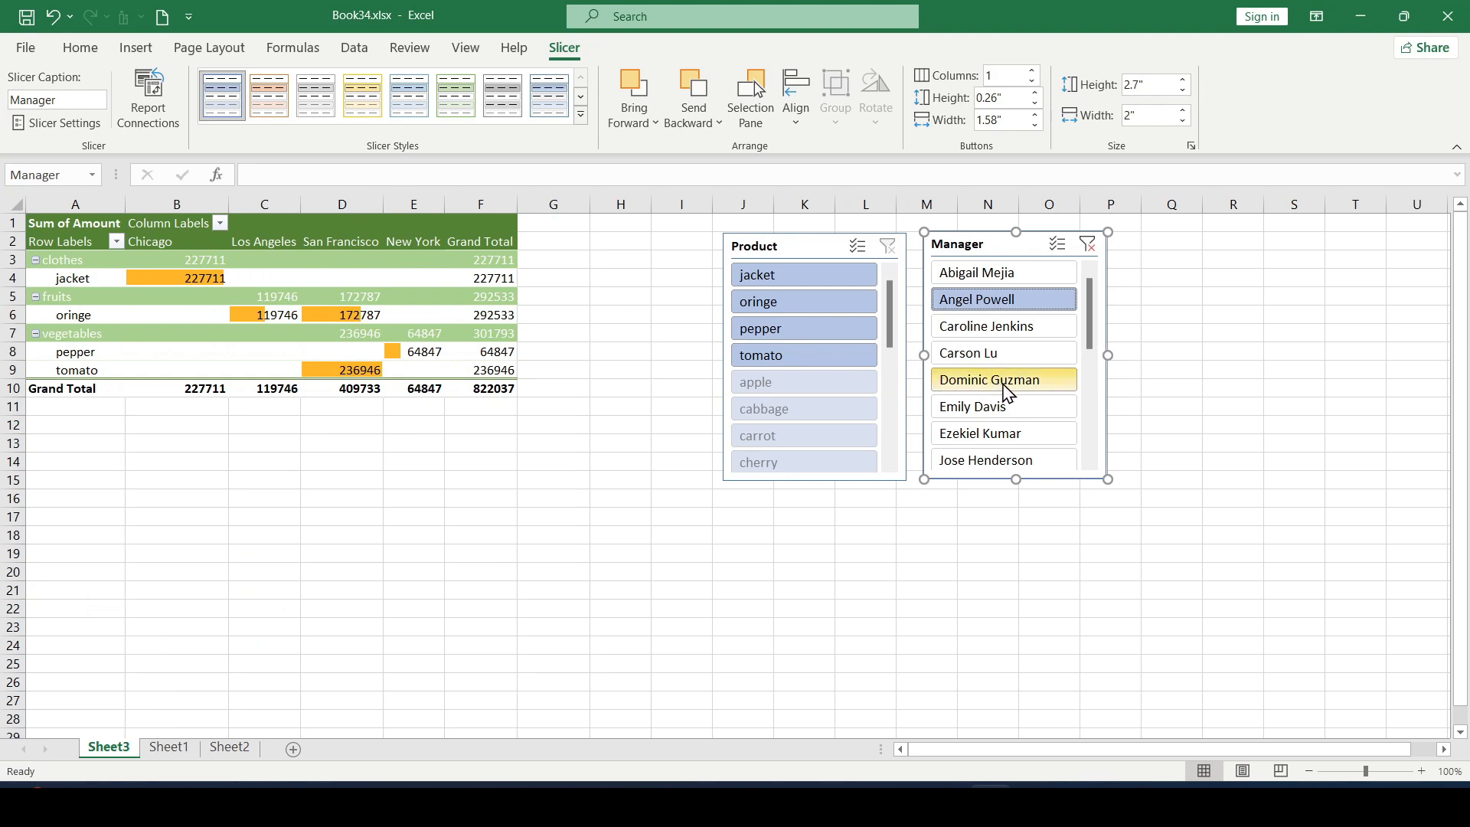
click(1018, 355)
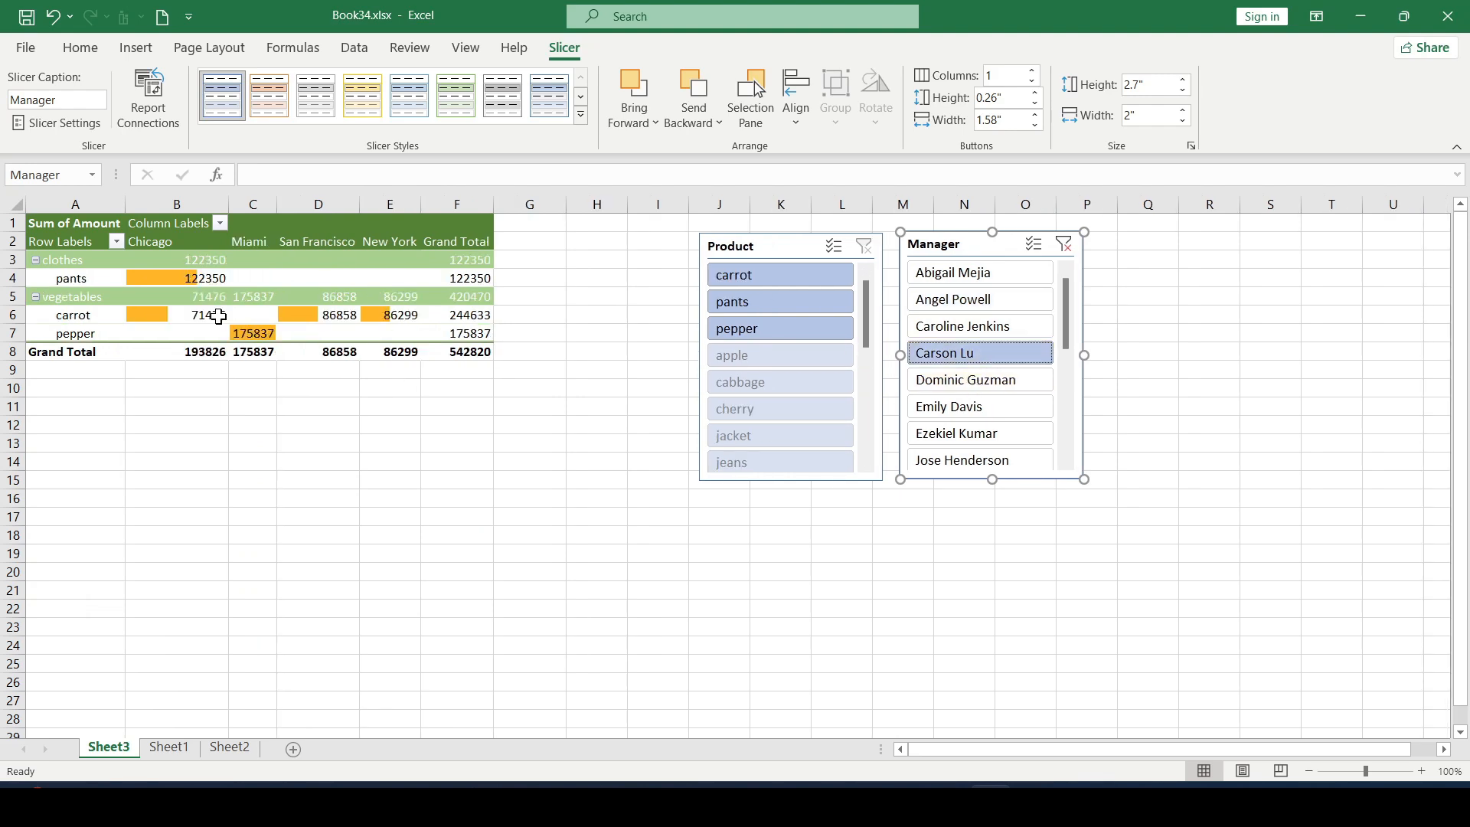
click(998, 389)
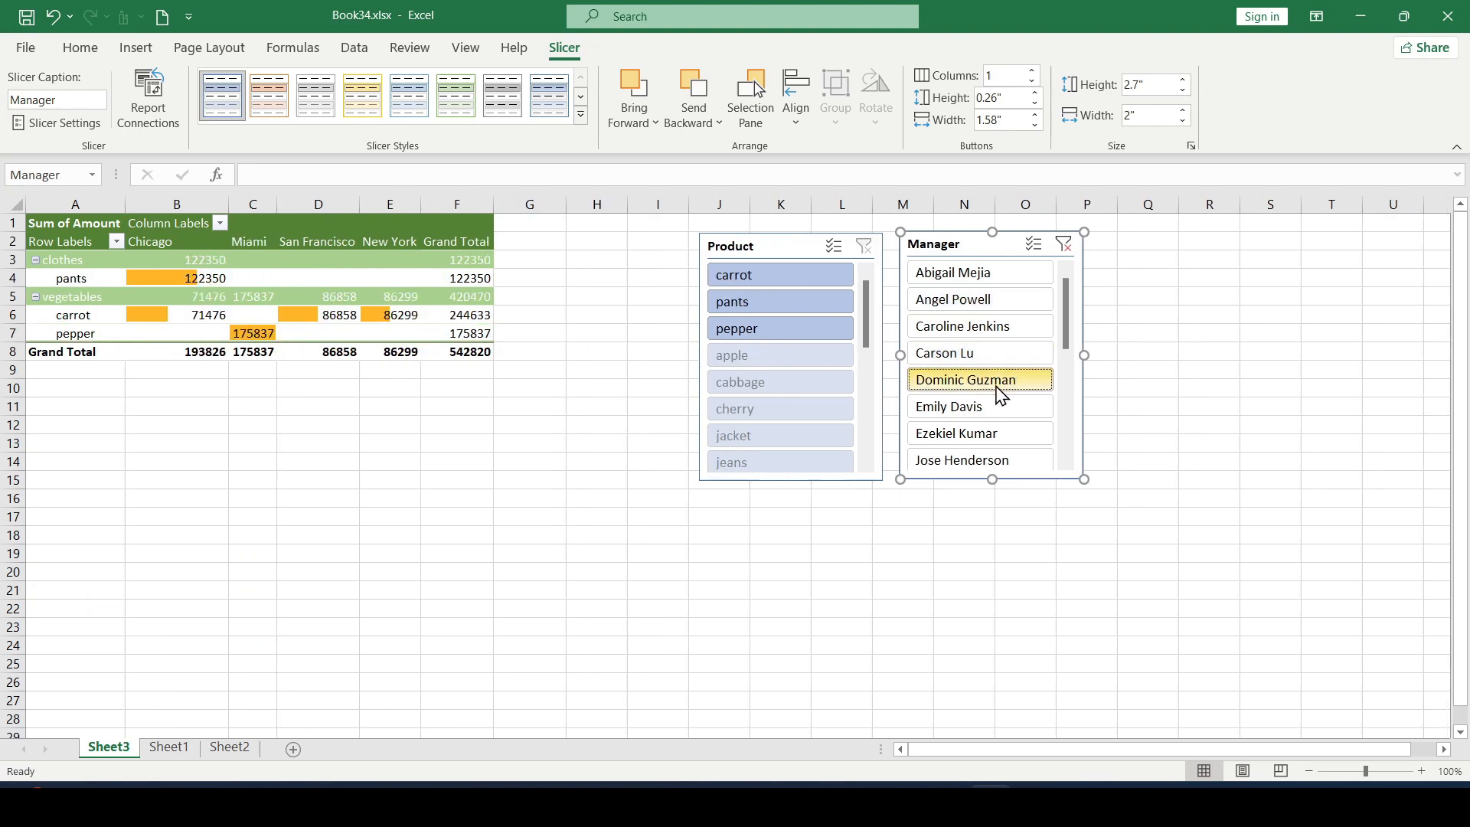
click(983, 358)
click(985, 380)
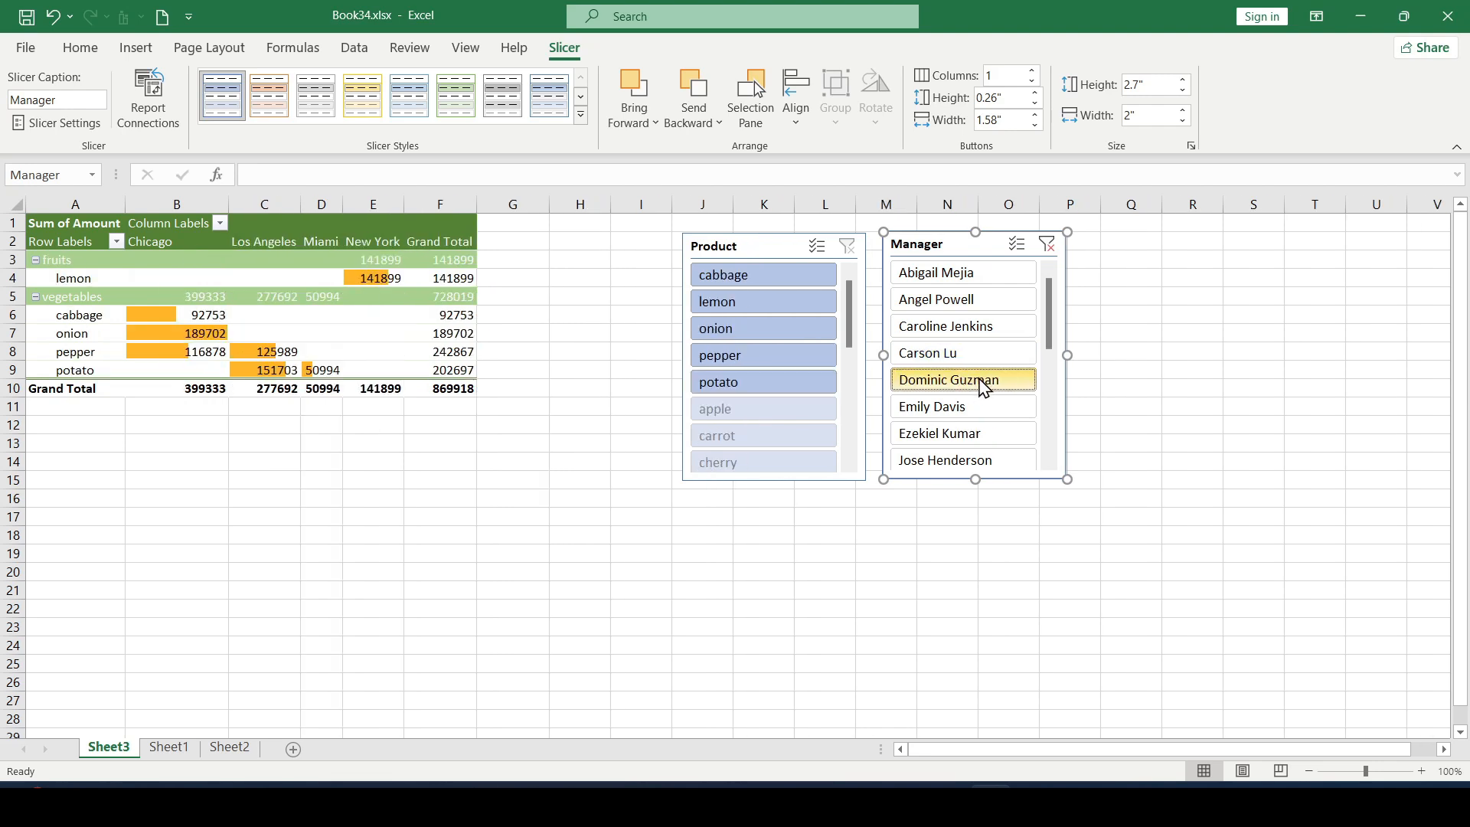
click(945, 354)
click(949, 386)
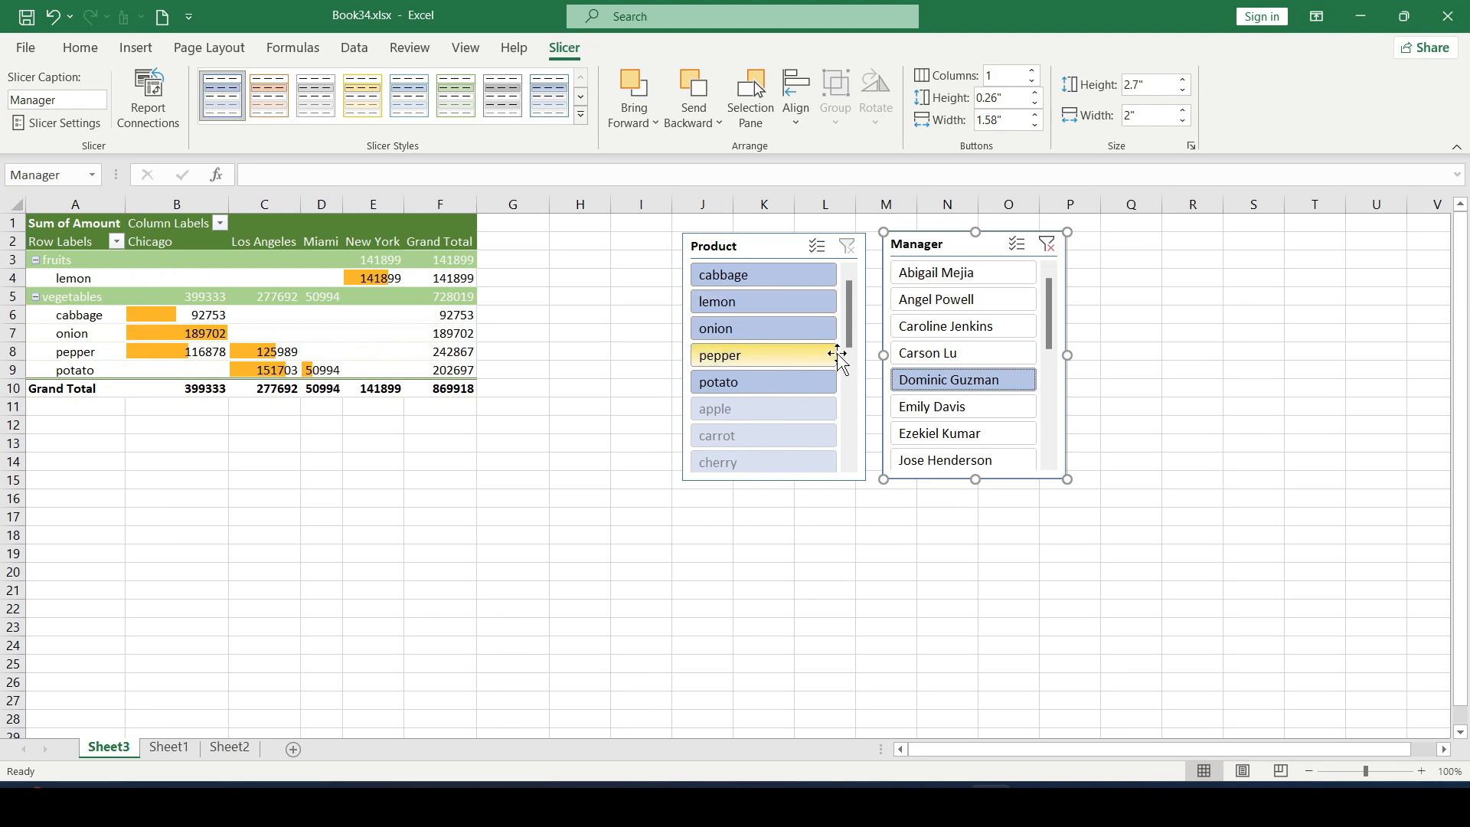
mouse_move(847, 333)
mouse_down()
mouse_move(852, 408)
mouse_move(848, 337)
mouse_up()
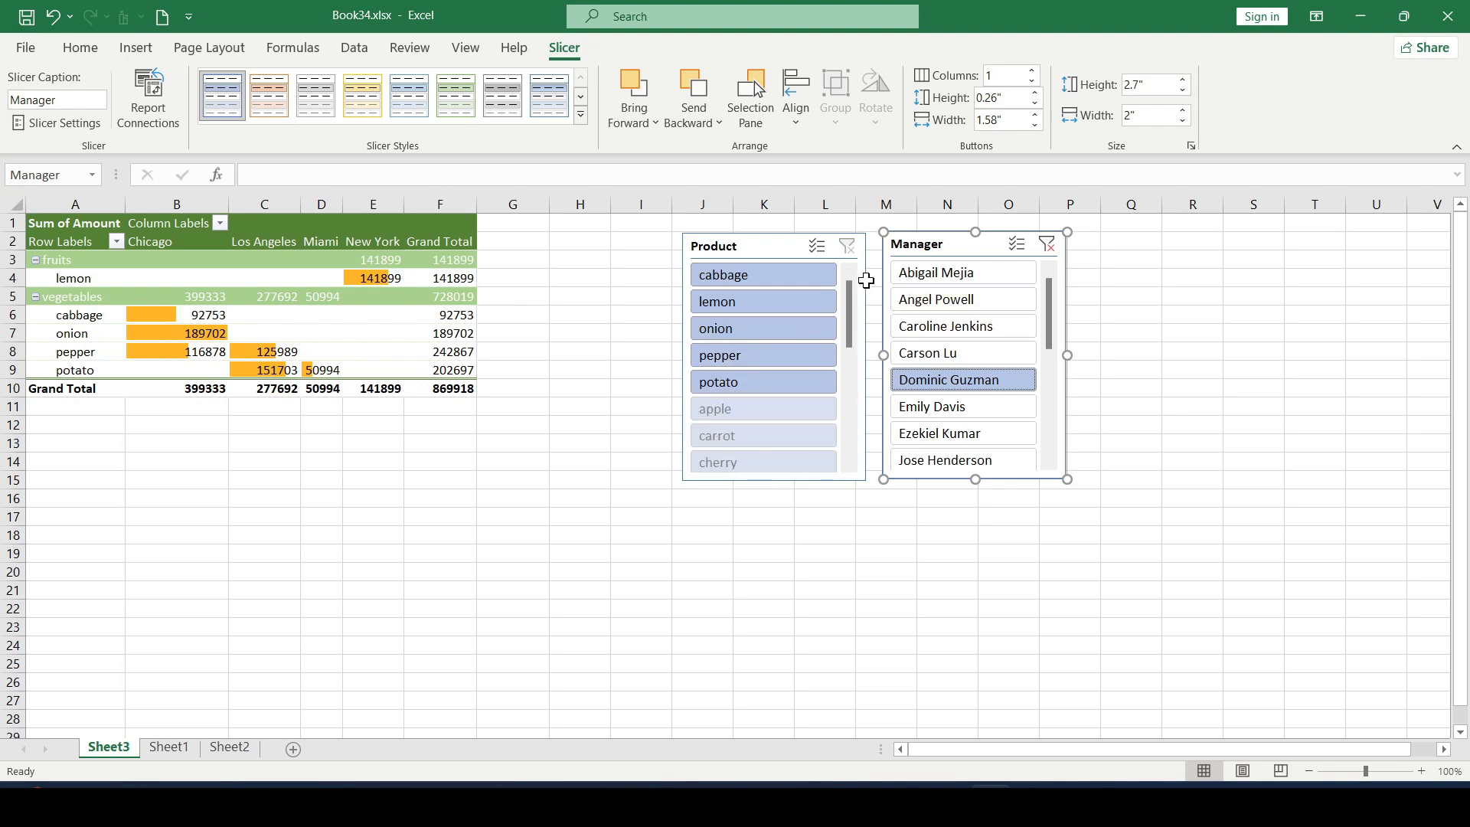
Step: Narrow the manager-filtered pivot table to lemon, and clear the filters of both the Product and Manager slicers
click(813, 302)
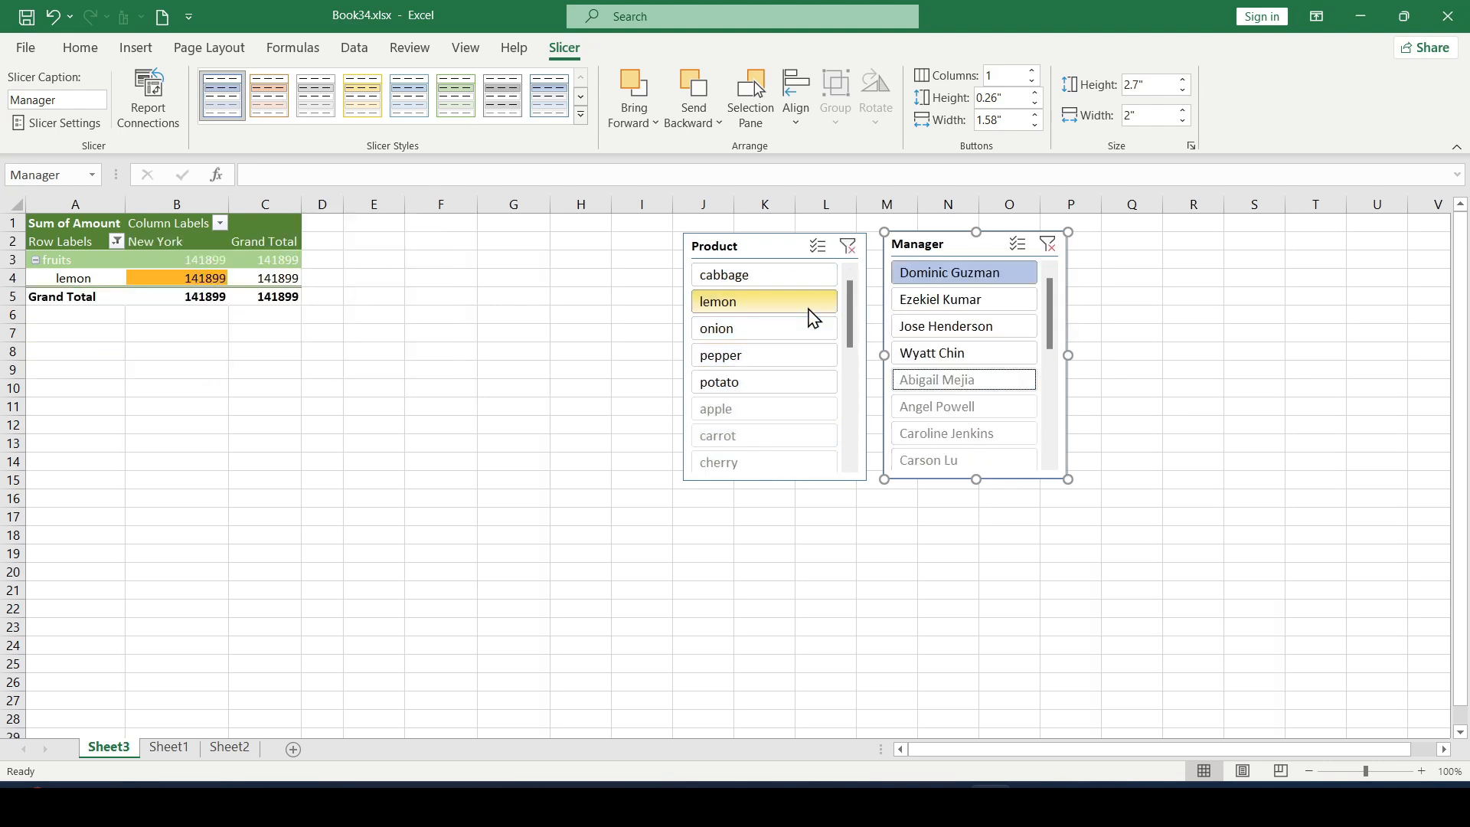
click(847, 247)
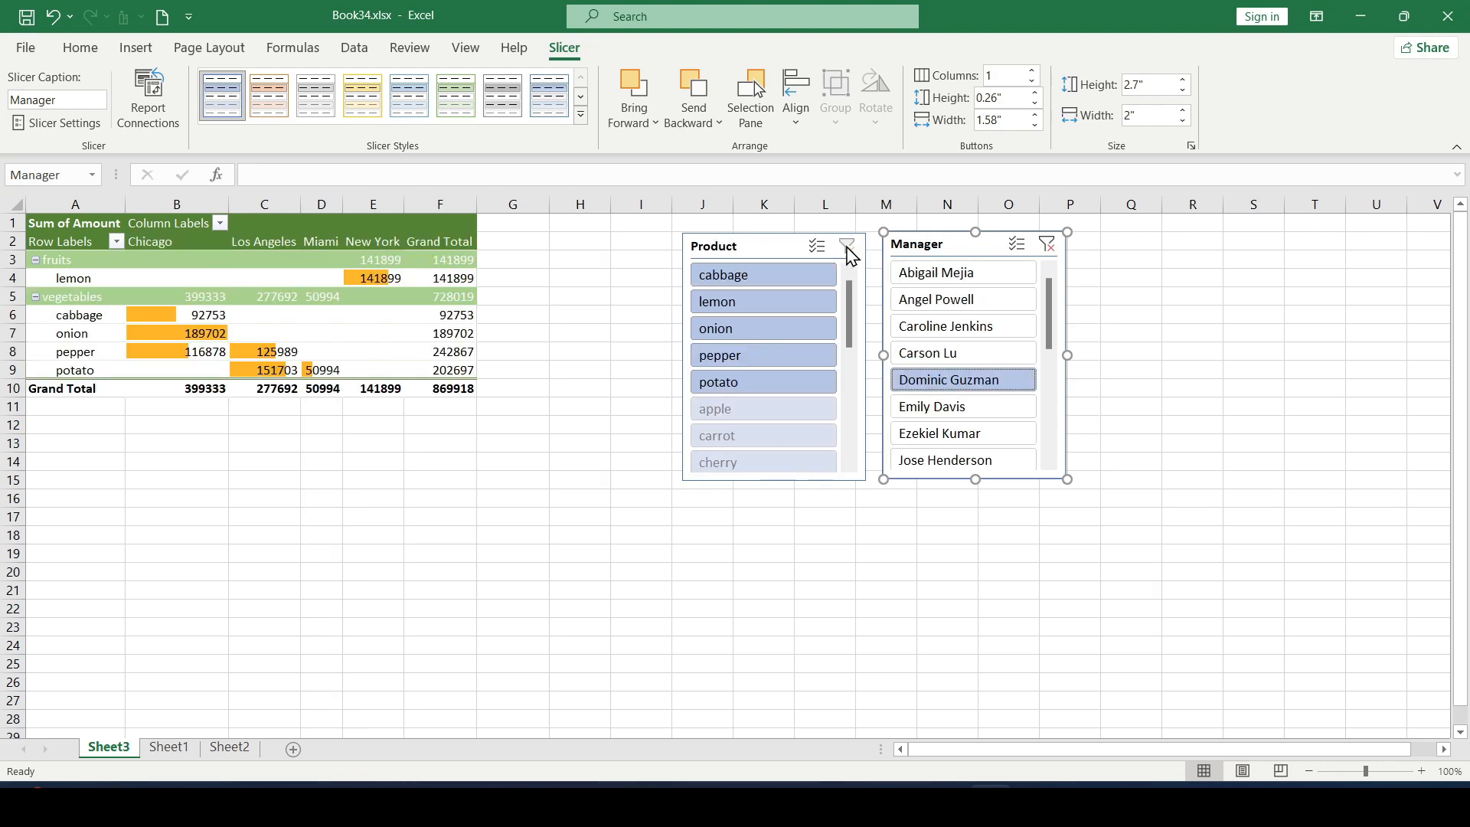
click(1048, 245)
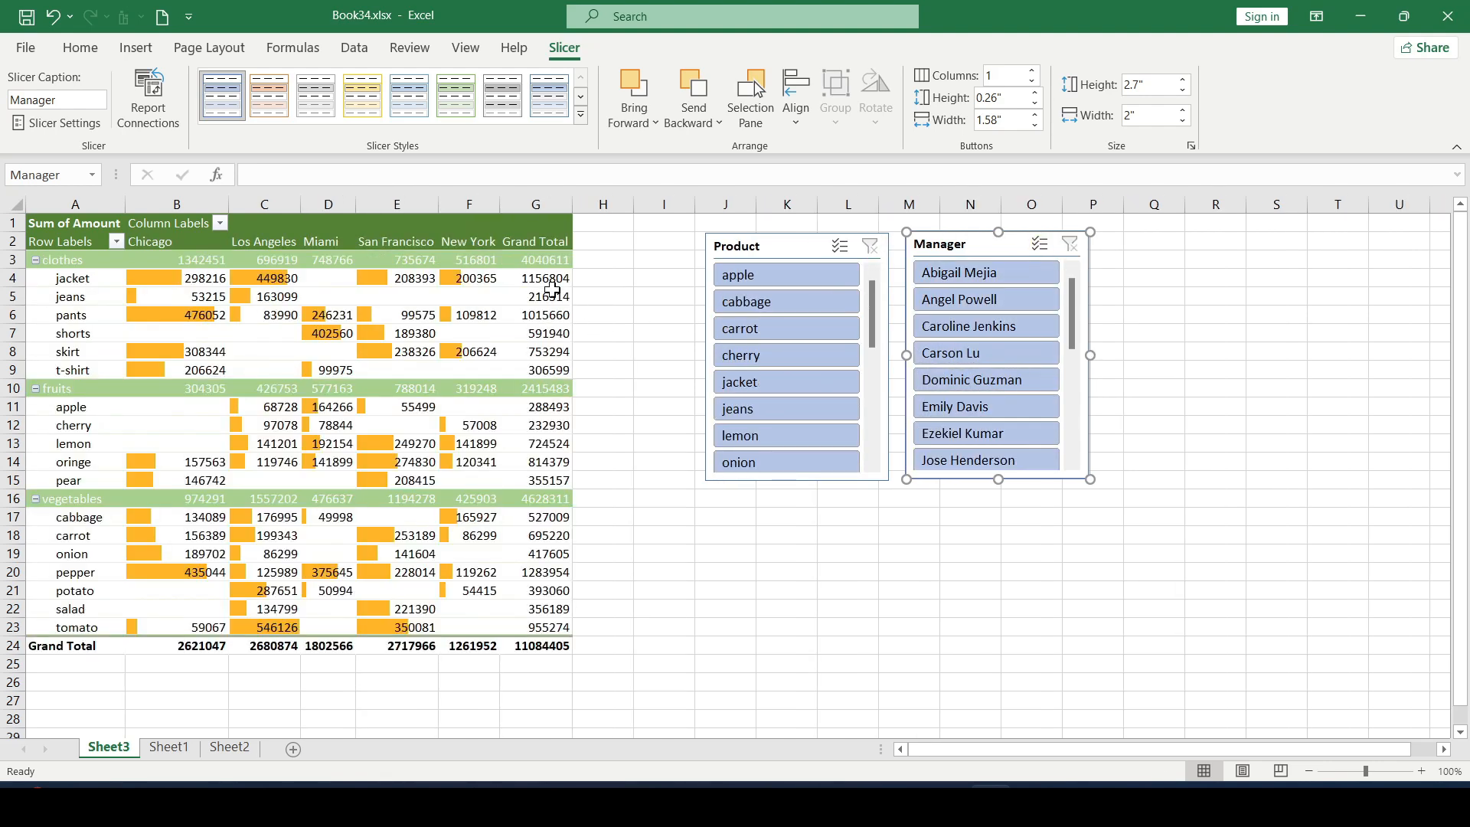
click(630, 283)
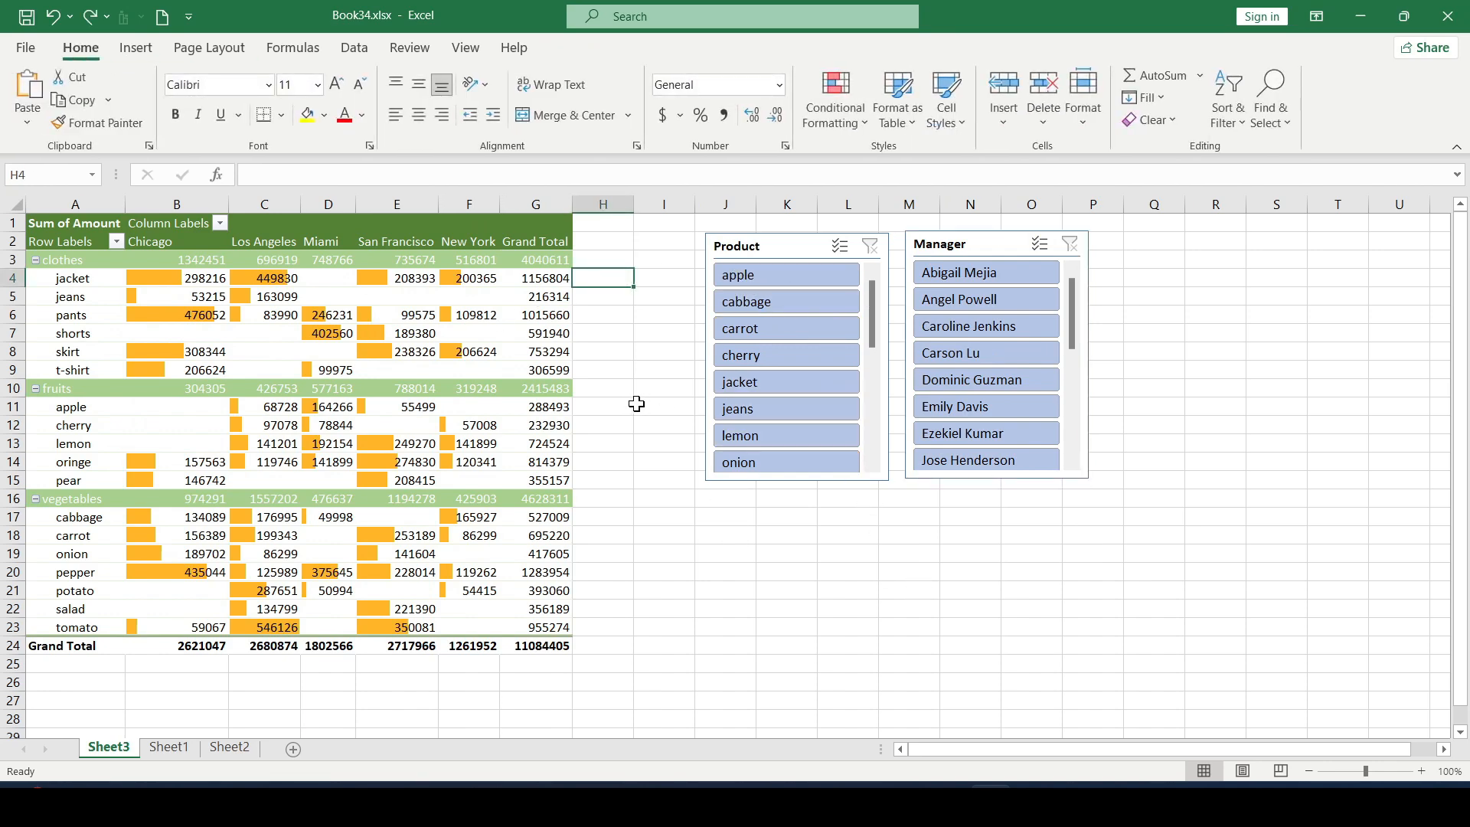
Step: Try the light gray and light green styles on the Product slicer and settle on the dark orange style
click(811, 253)
click(1015, 252)
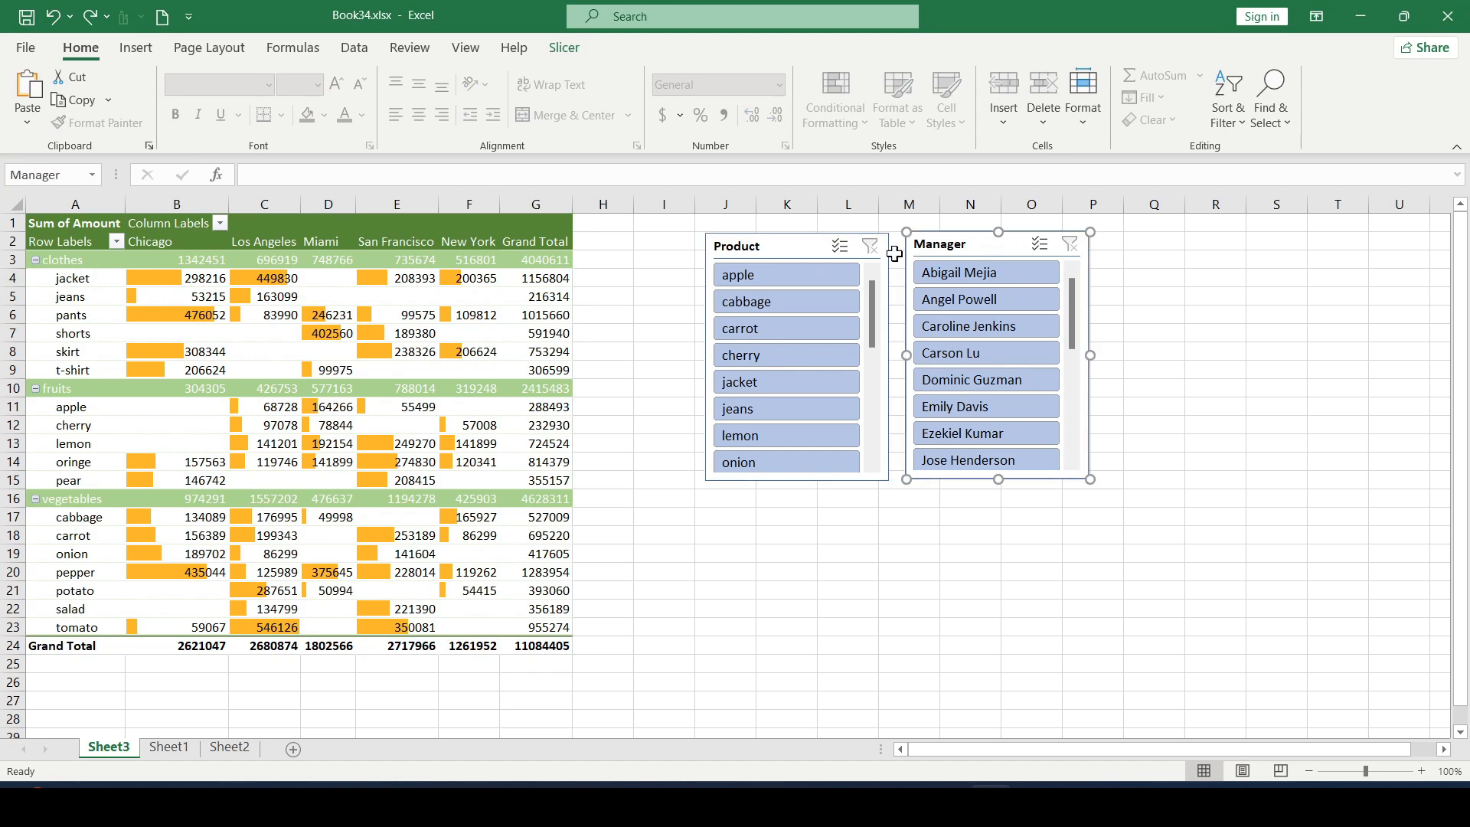
click(782, 256)
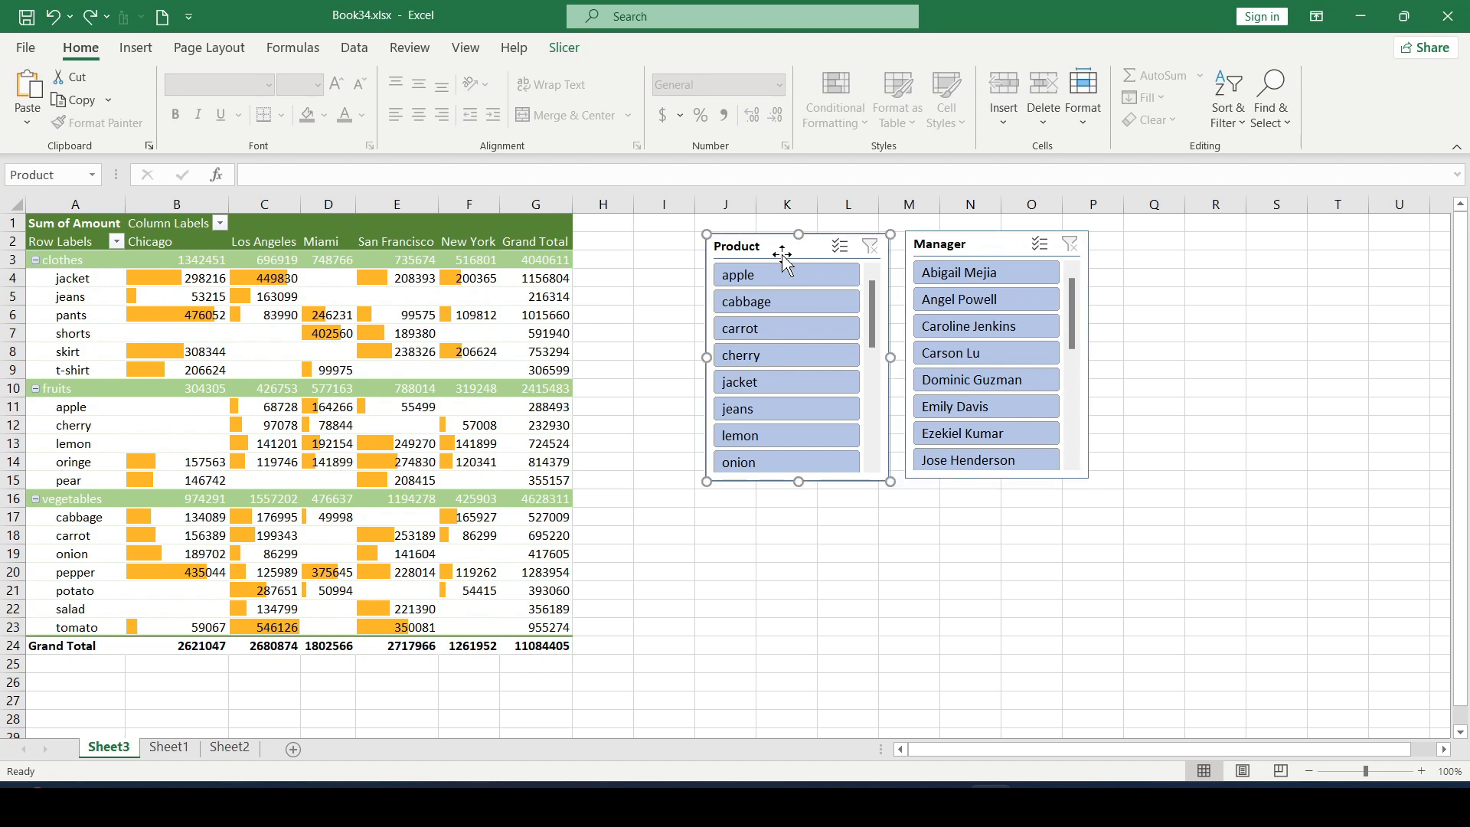
click(564, 49)
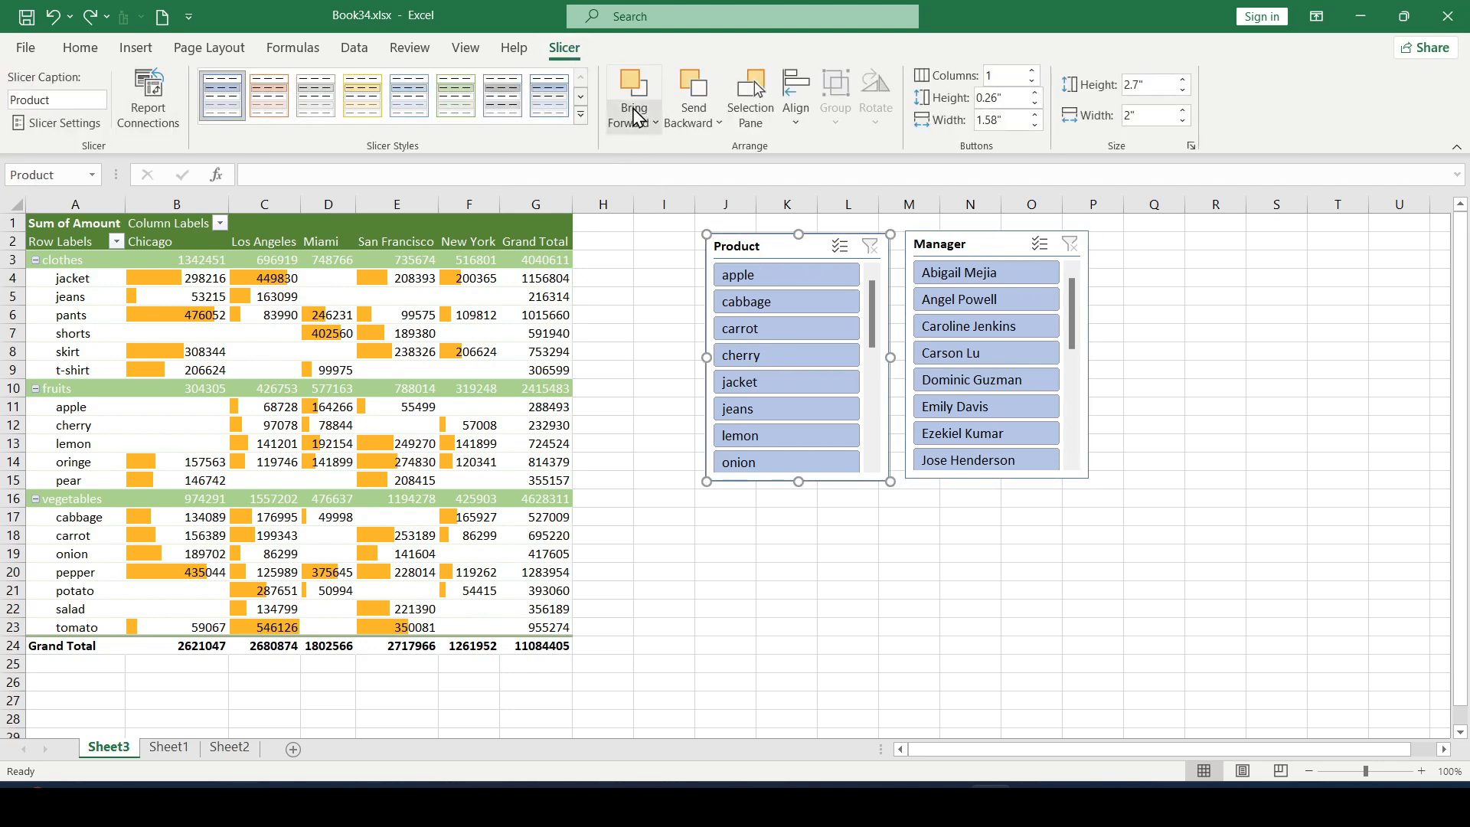
click(580, 114)
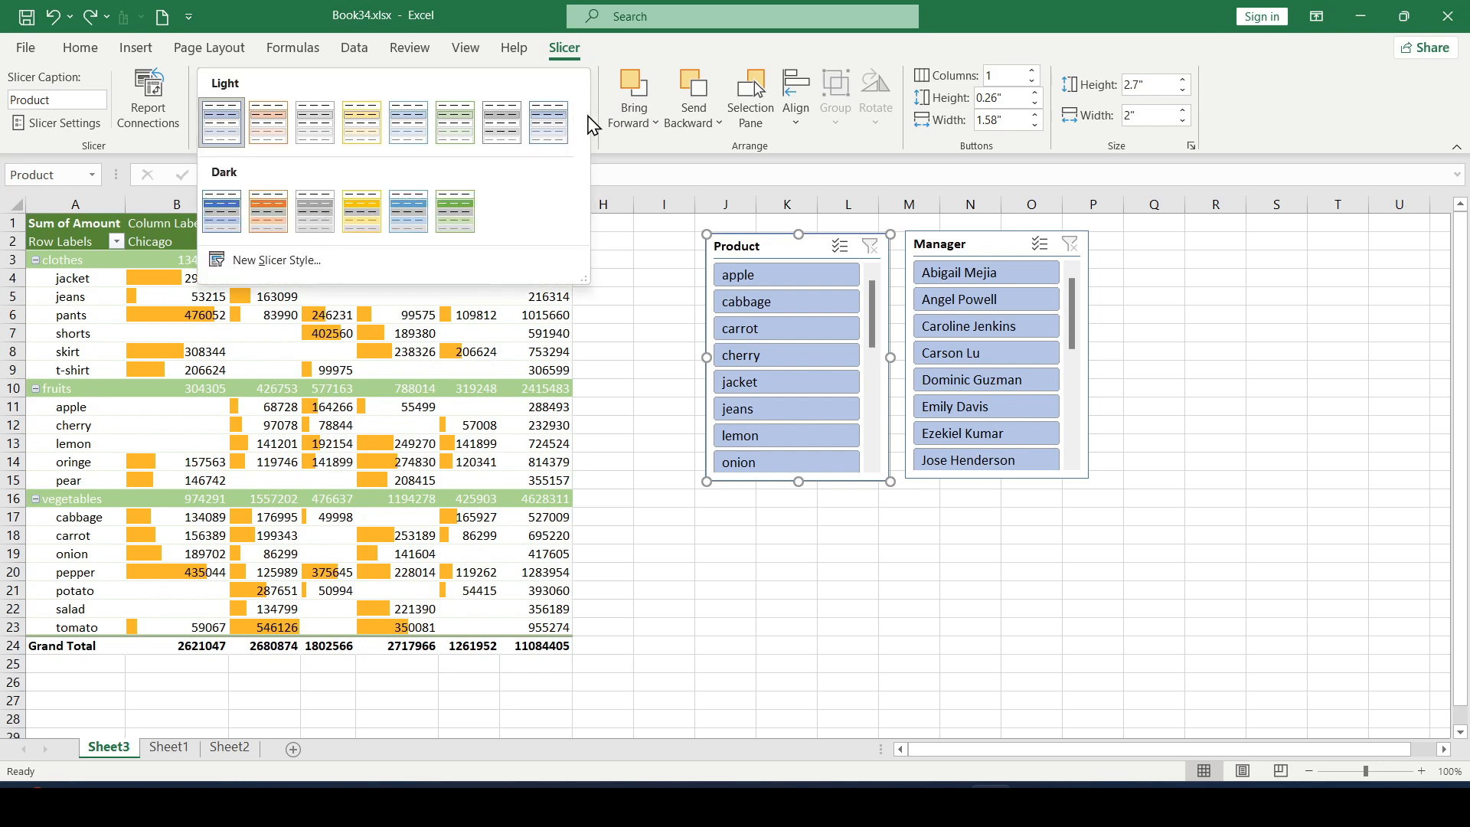
click(314, 122)
click(581, 134)
click(456, 126)
click(582, 120)
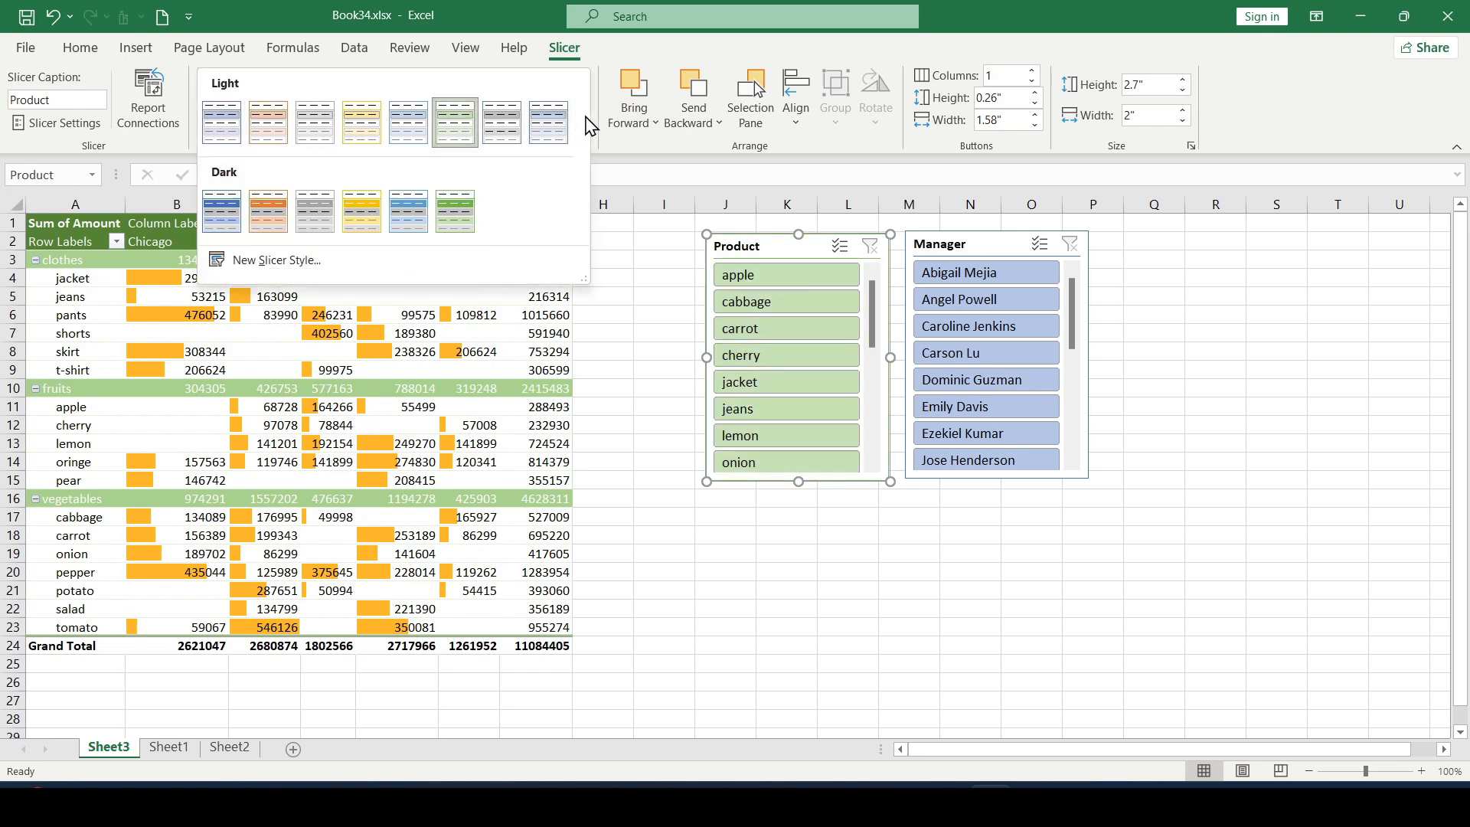
click(271, 210)
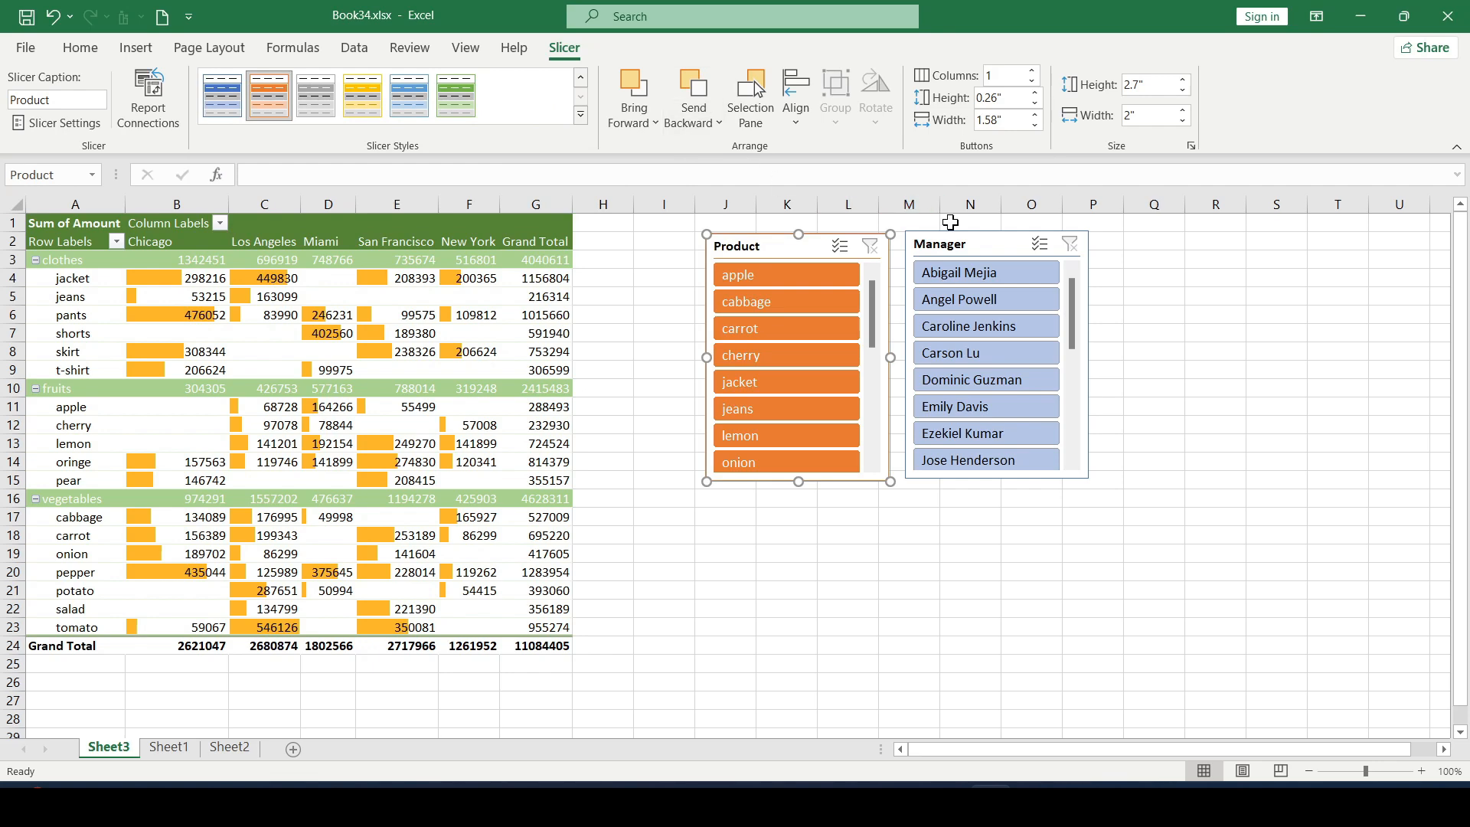
Step: Try the dark light-blue style on the Manager slicer and settle on the dark green style
click(968, 247)
click(580, 114)
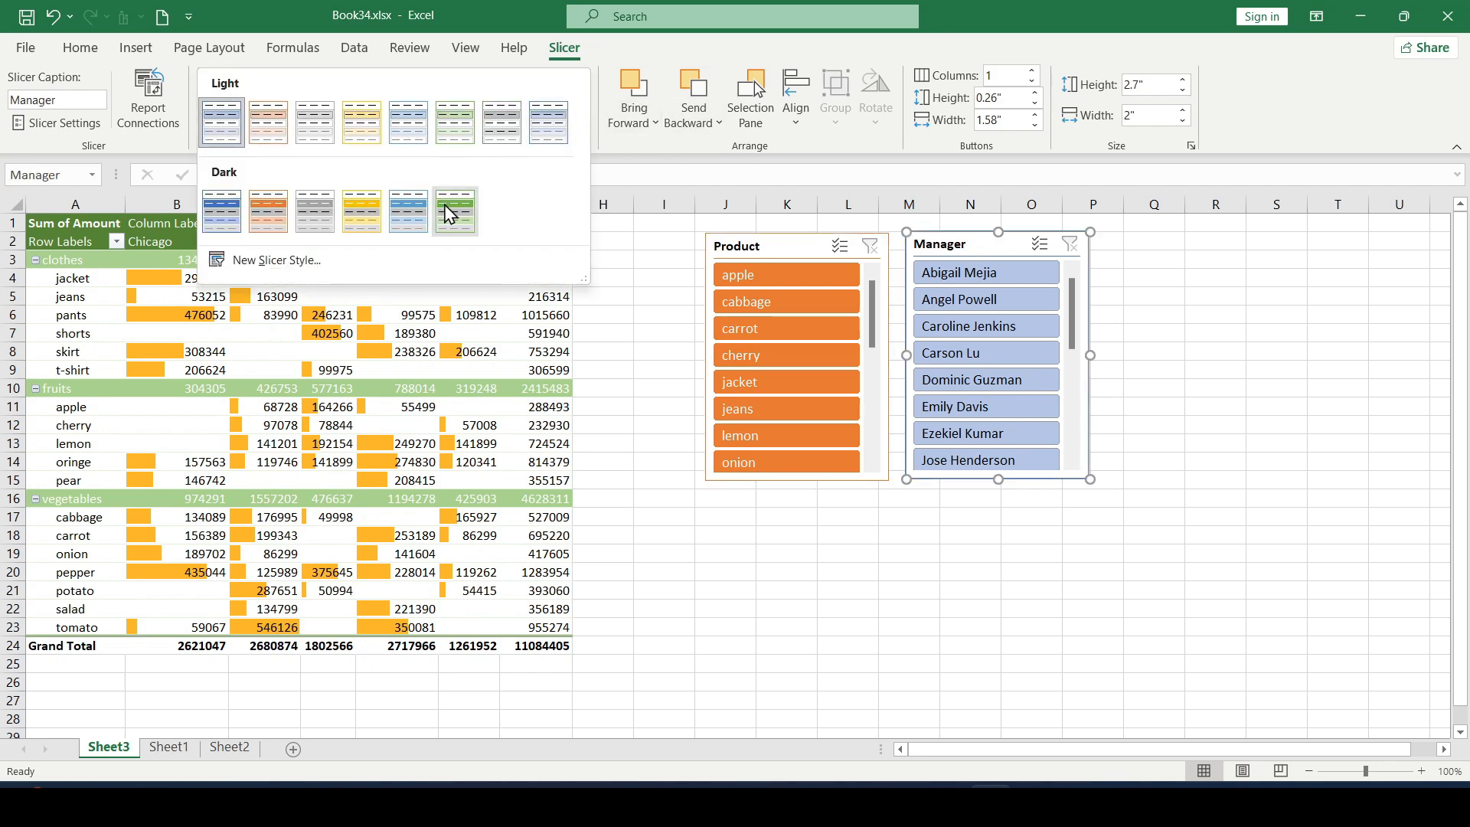
click(413, 209)
click(580, 114)
click(456, 208)
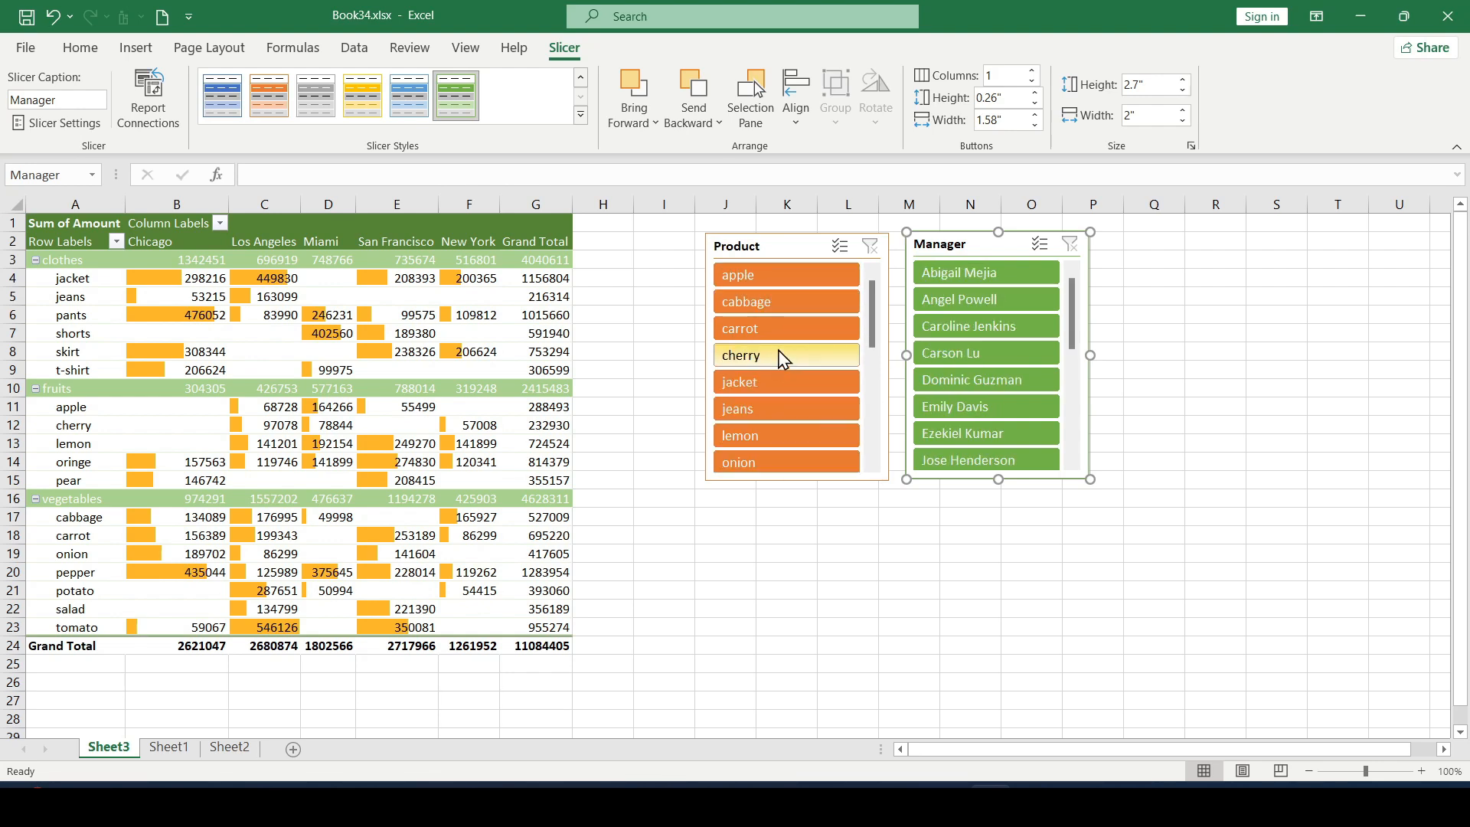
Step: Move the Product slicer down so that its upper edge sits around row 14
click(803, 249)
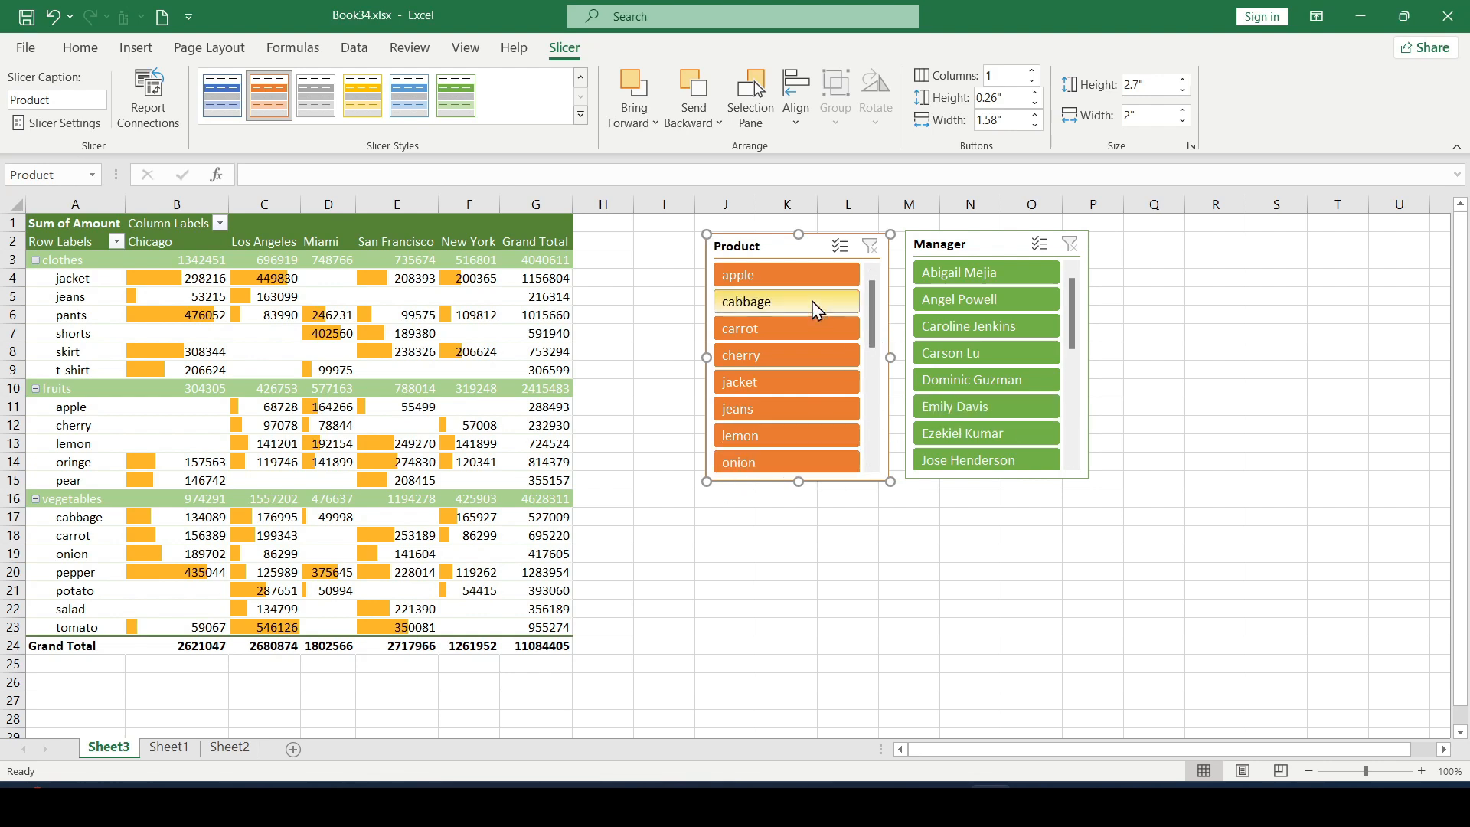
drag(804, 250, 809, 470)
drag(877, 522, 876, 489)
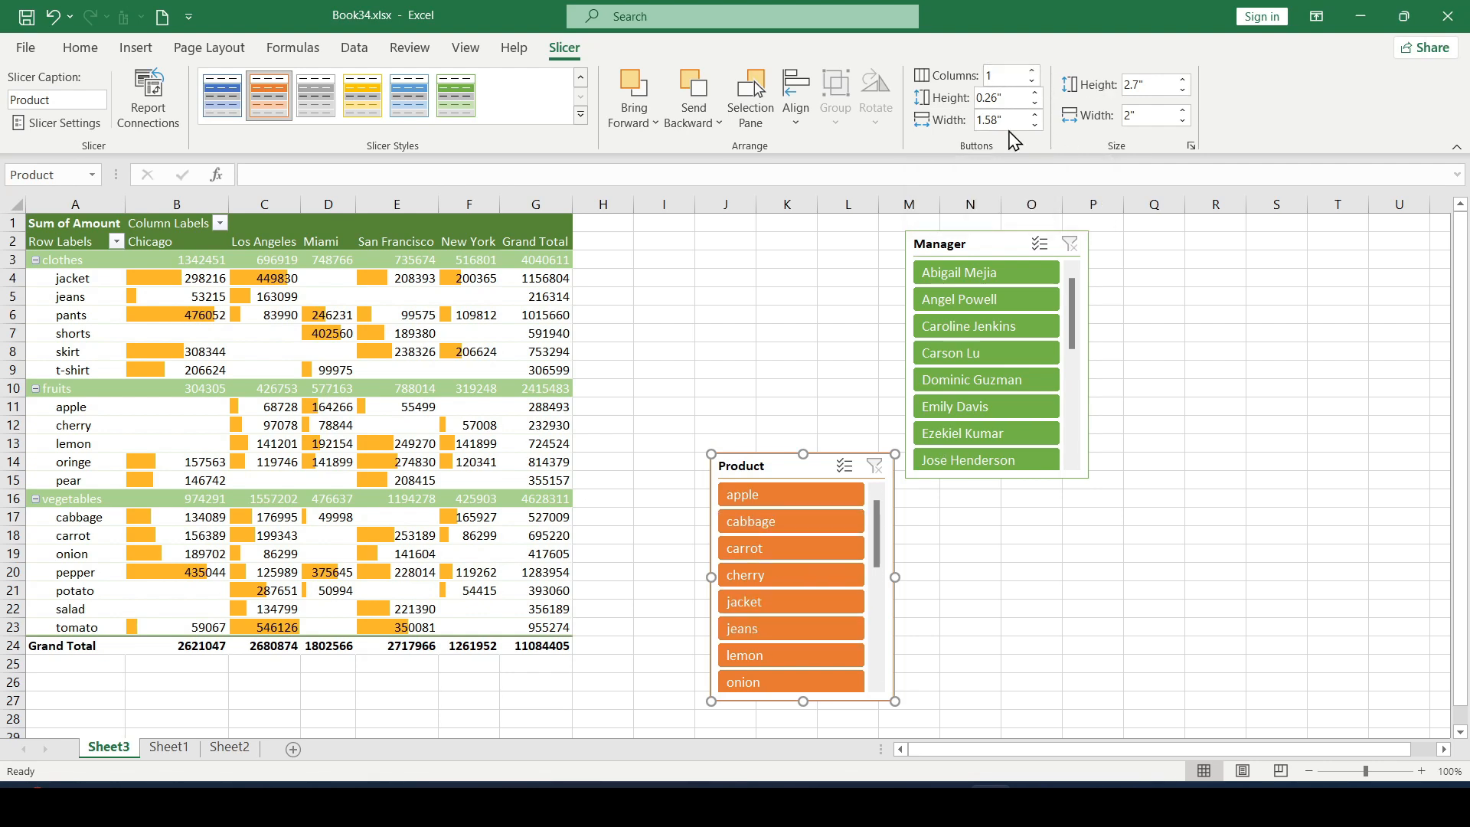
Step: Lay out the Product slicer in 3 columns, about 3.8" wide and 2.11" high, shifting it slightly towards the pivot table
click(1033, 70)
click(1032, 70)
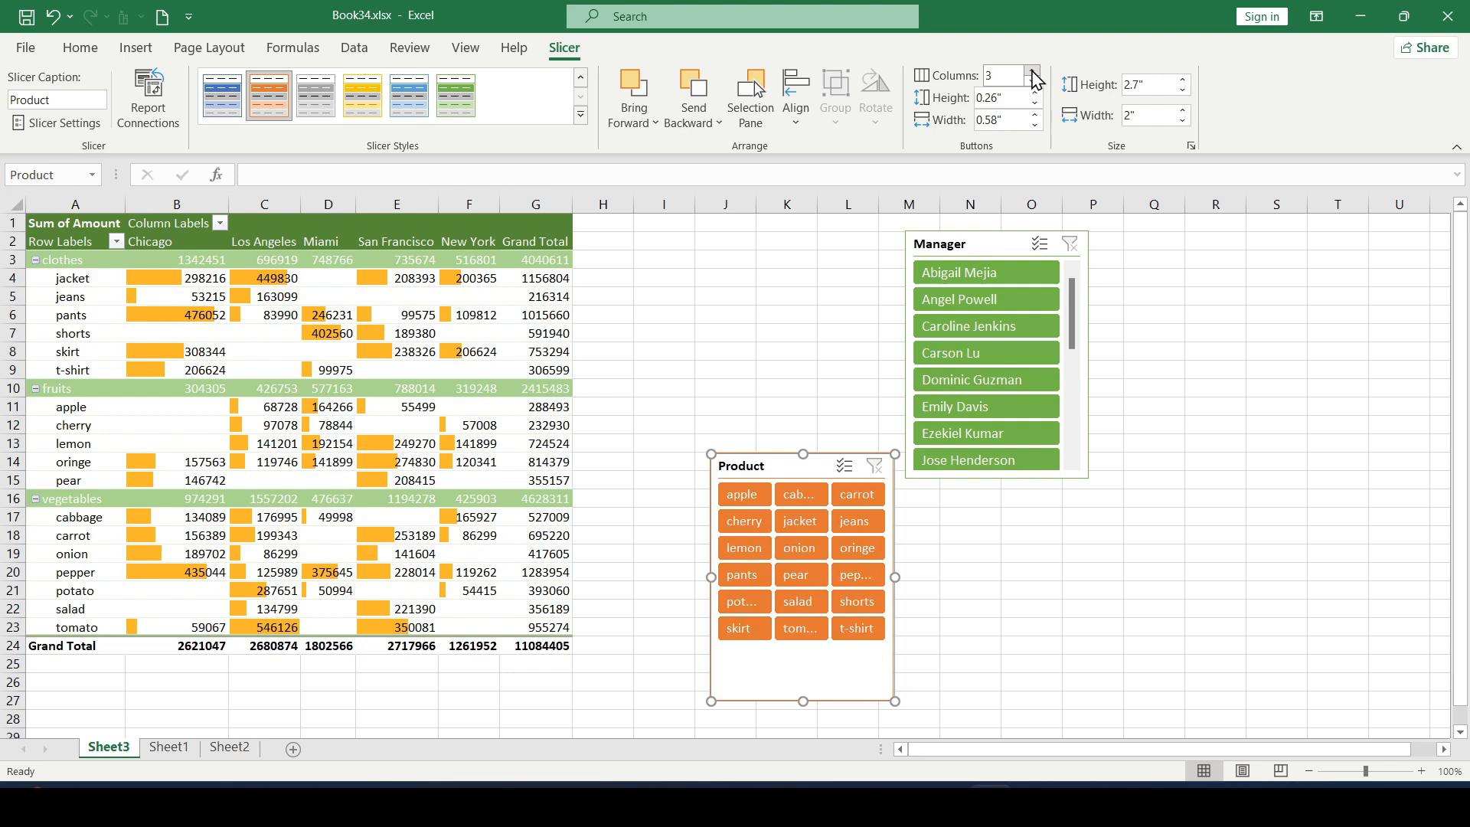
drag(895, 580, 1059, 579)
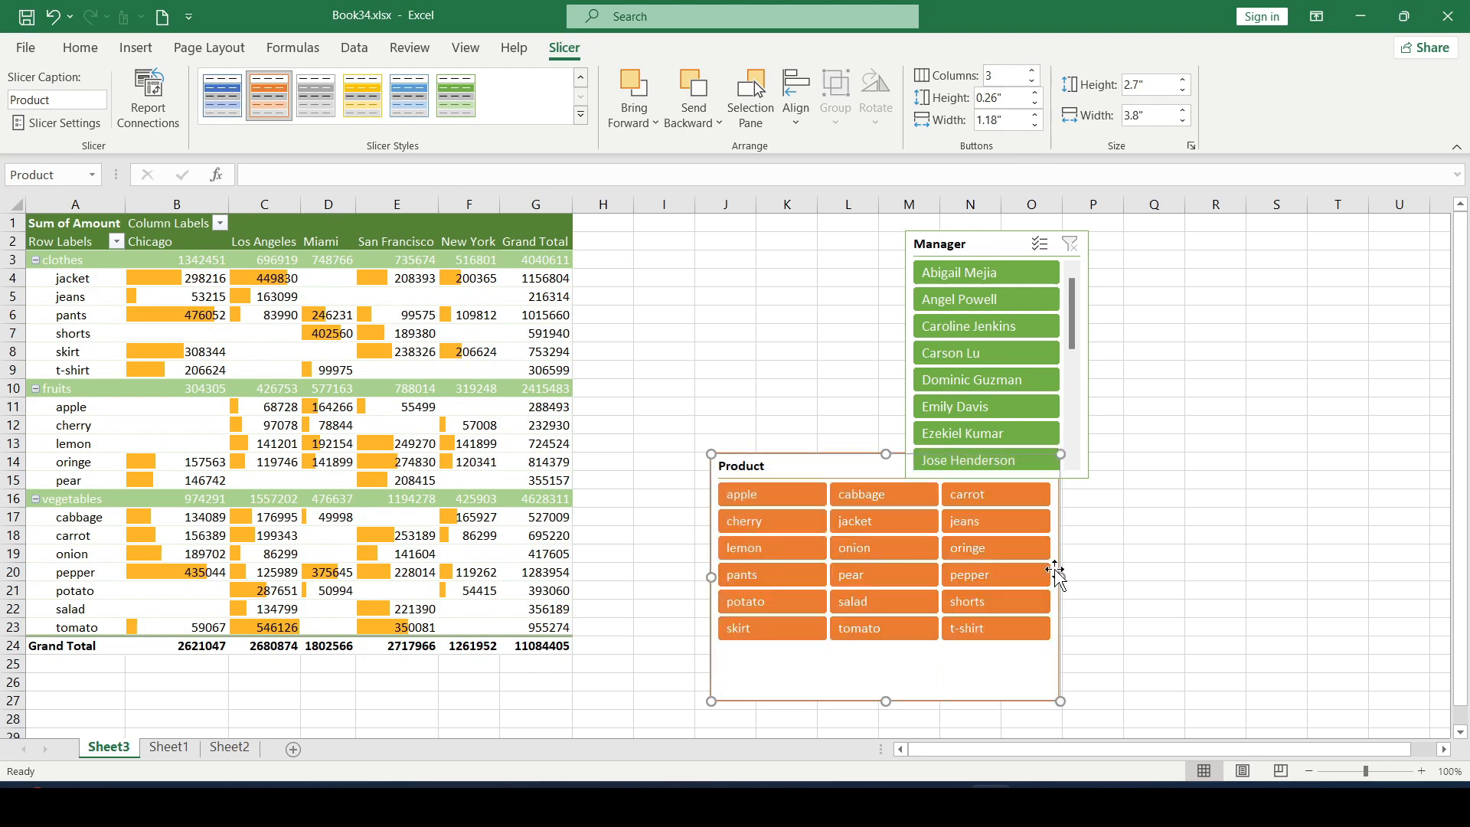
drag(847, 467, 820, 471)
drag(859, 708, 869, 657)
Step: Lay out the Manager slicer in 3 columns and resize it to about 3.77" wide and 2.16" high
click(974, 259)
click(1031, 70)
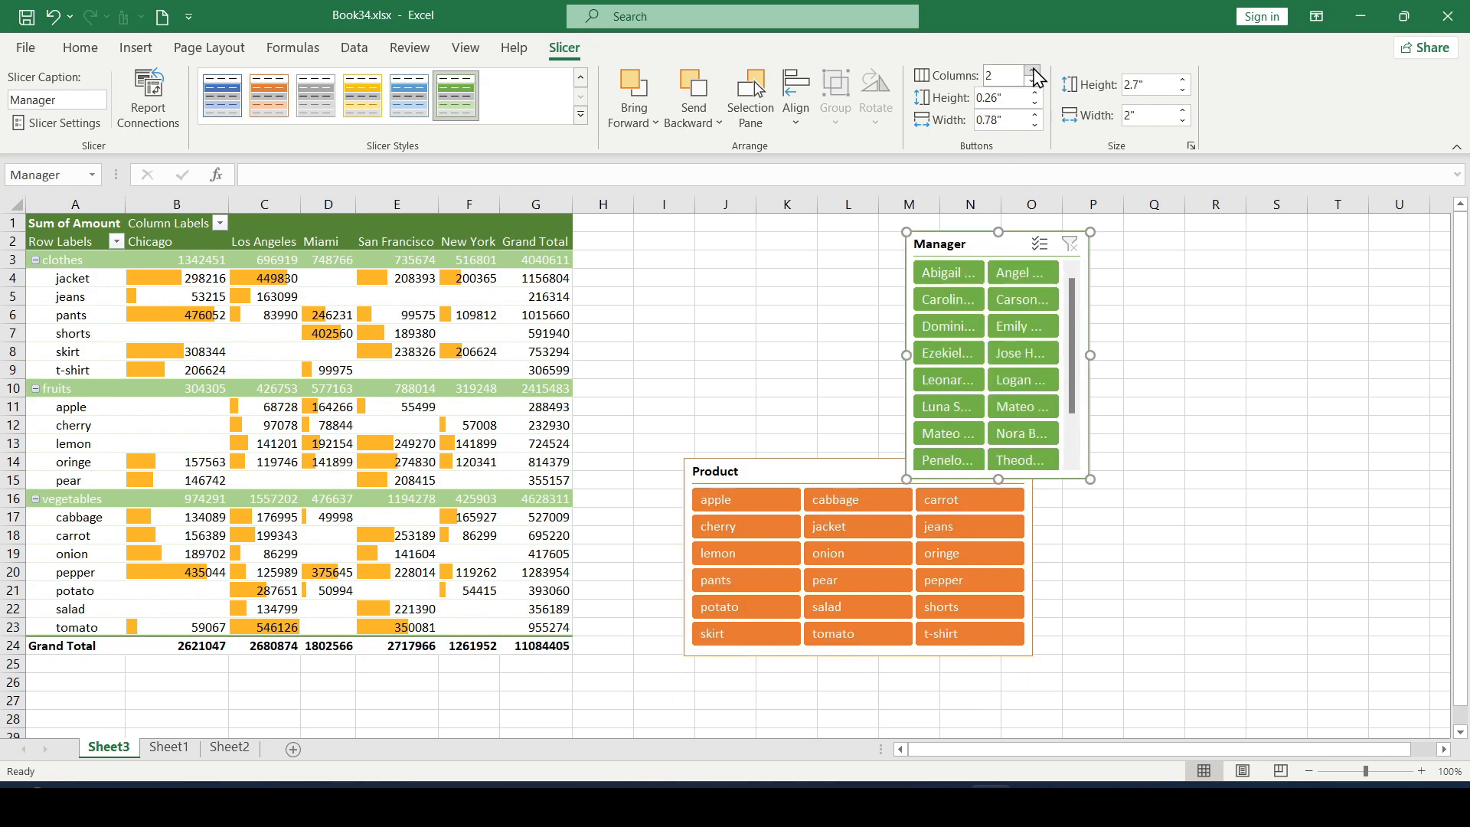
click(1031, 70)
drag(1090, 355, 1260, 362)
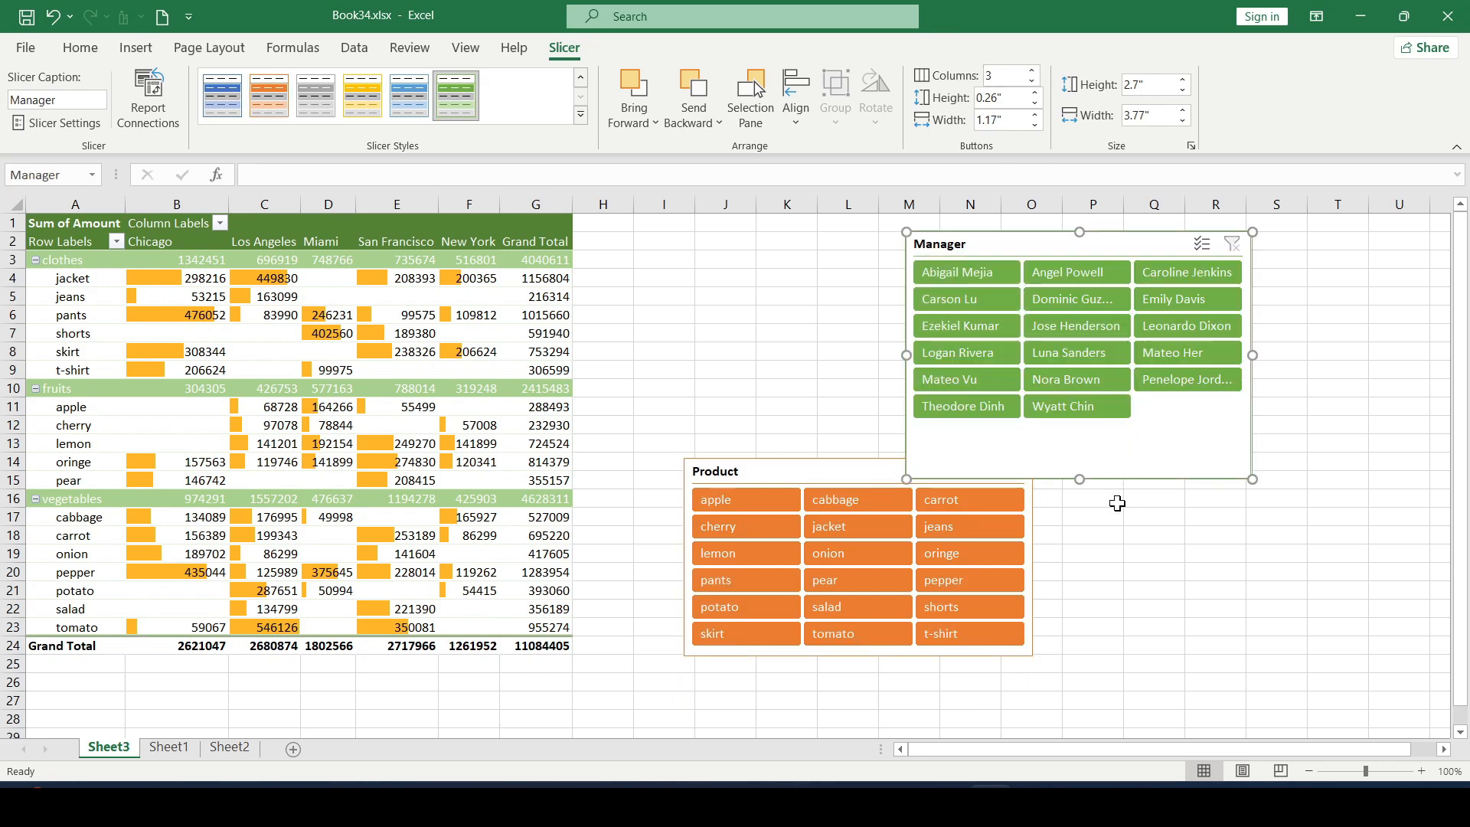
drag(1081, 480, 1082, 429)
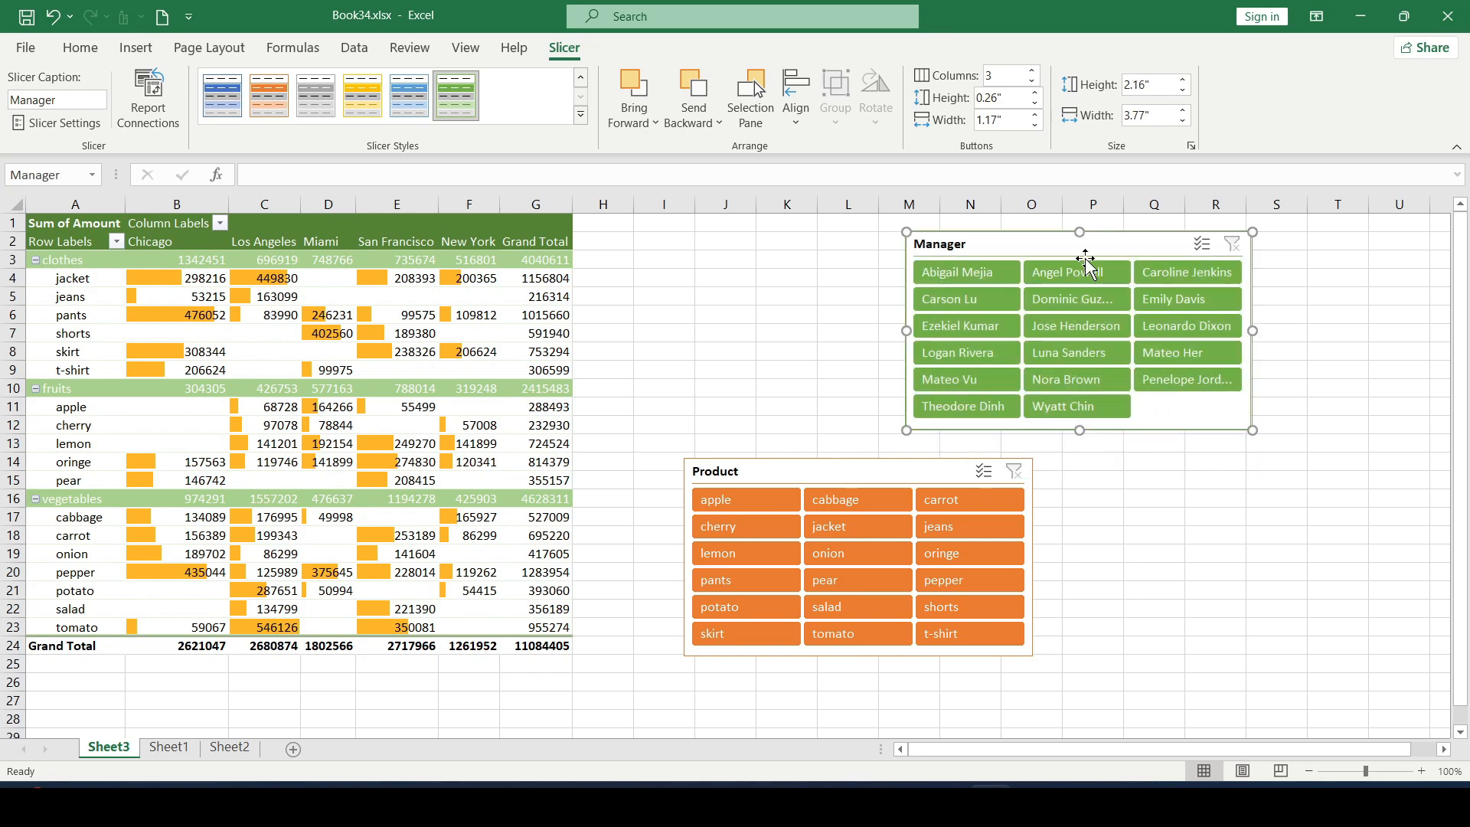
Step: Arrange the Product and Manager slicers side by side, with their upper edges just below the pivot table around row 24
drag(1080, 246, 1224, 472)
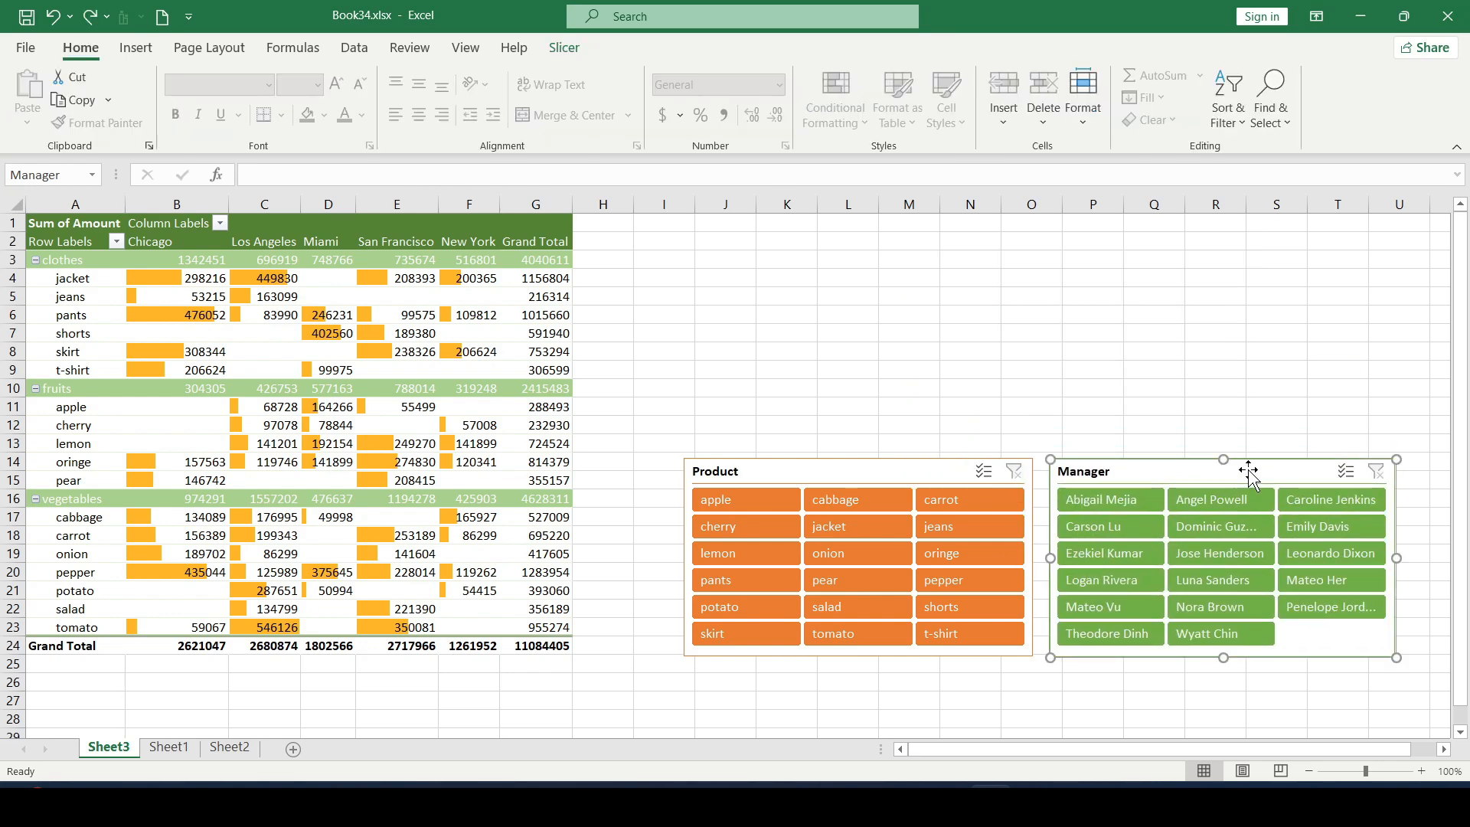
click(737, 352)
scroll(686, 397, down, 1)
drag(735, 427, 342, 580)
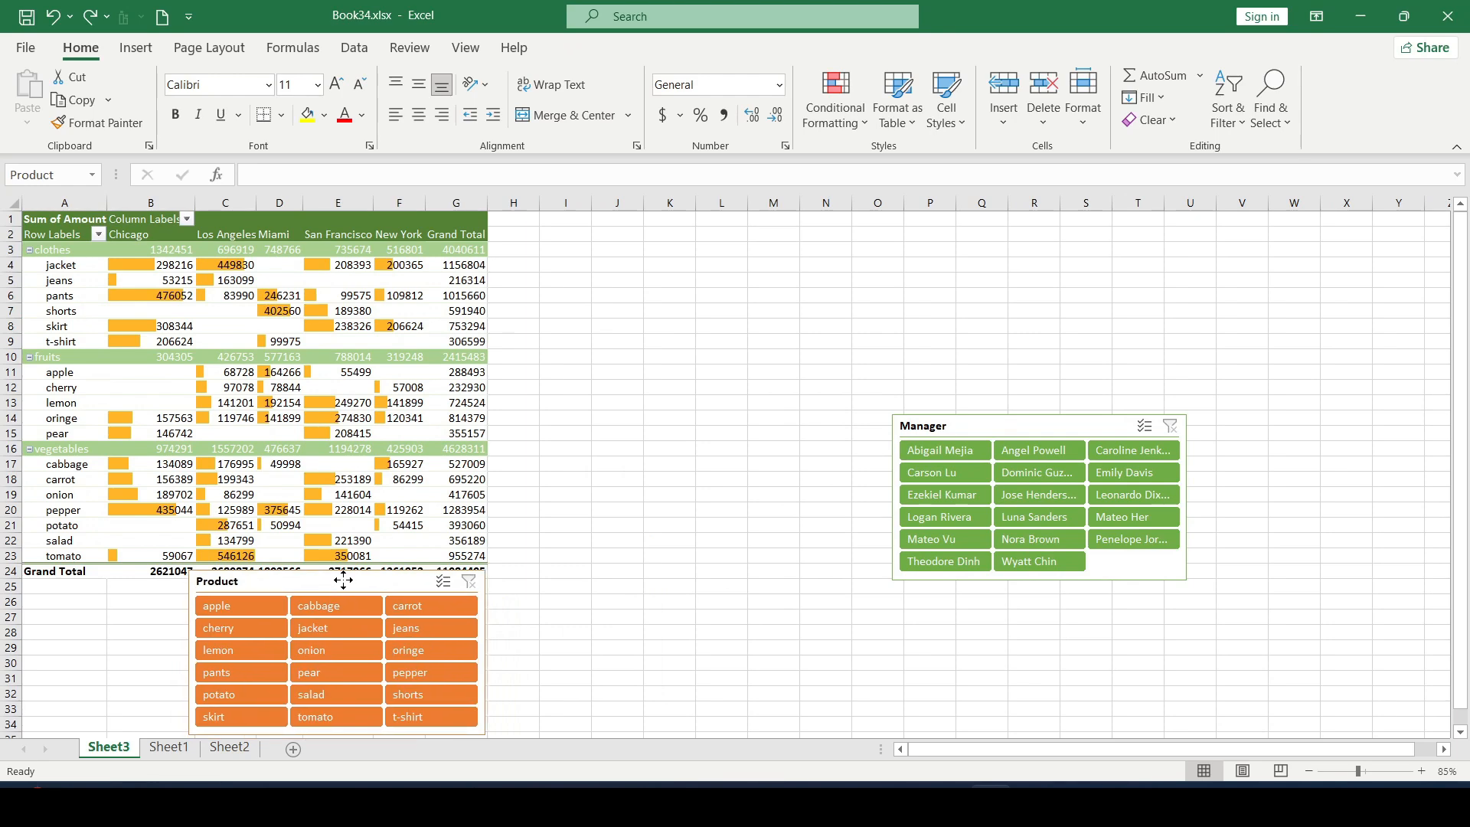
drag(1007, 427, 669, 581)
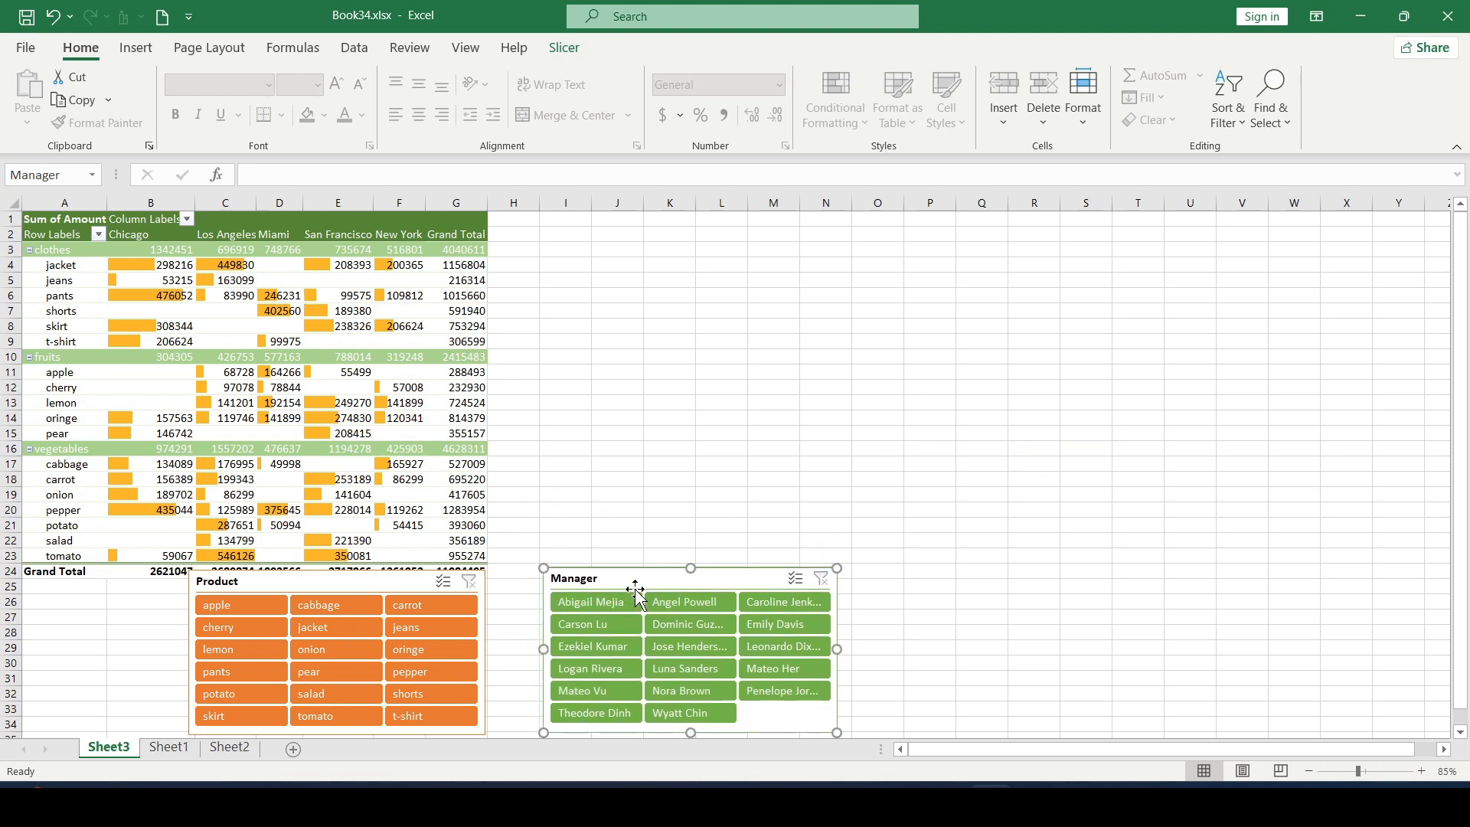
Step: Show the field list of the pivot table
click(366, 365)
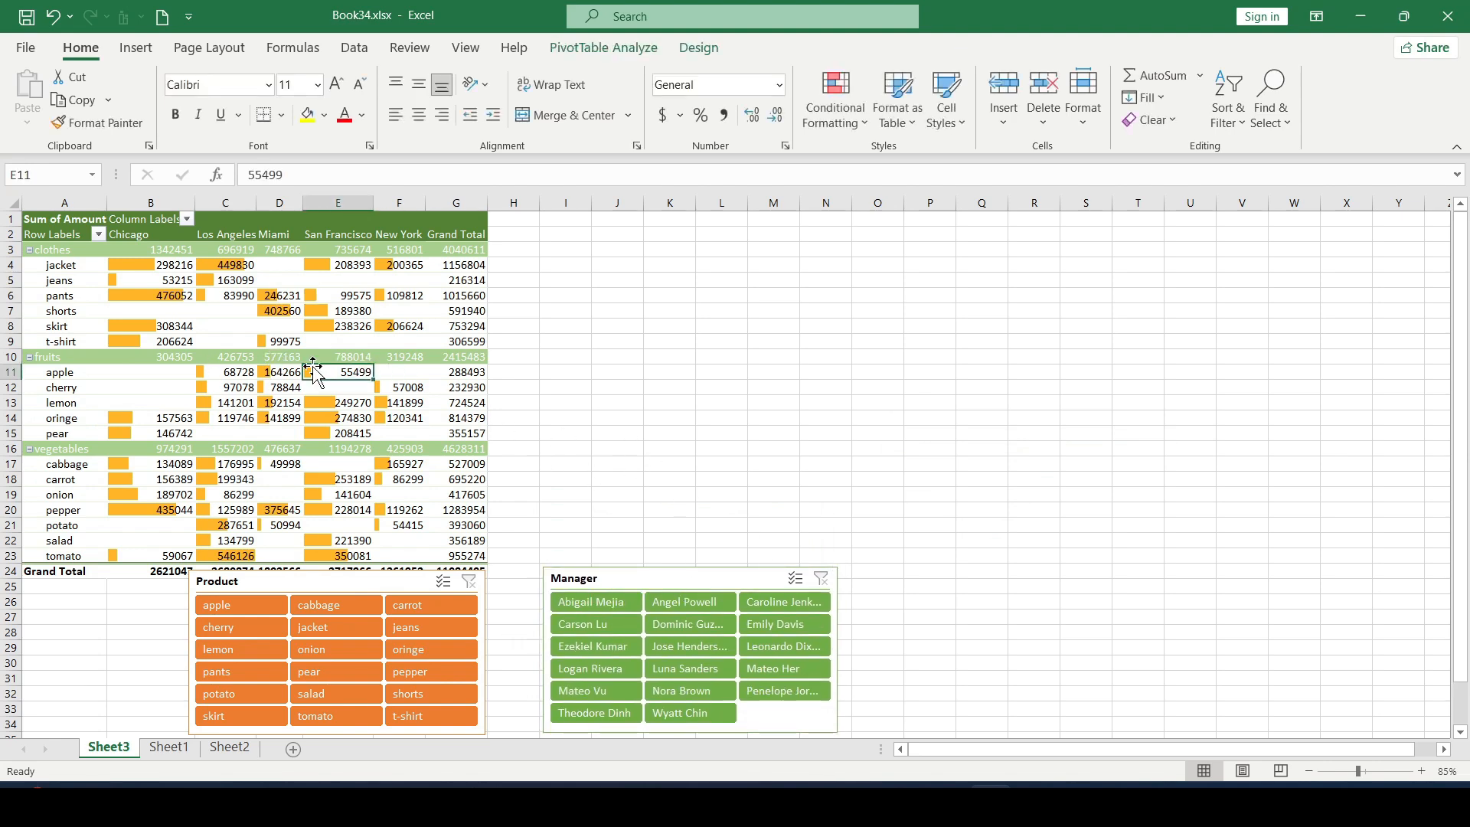
right_click(332, 373)
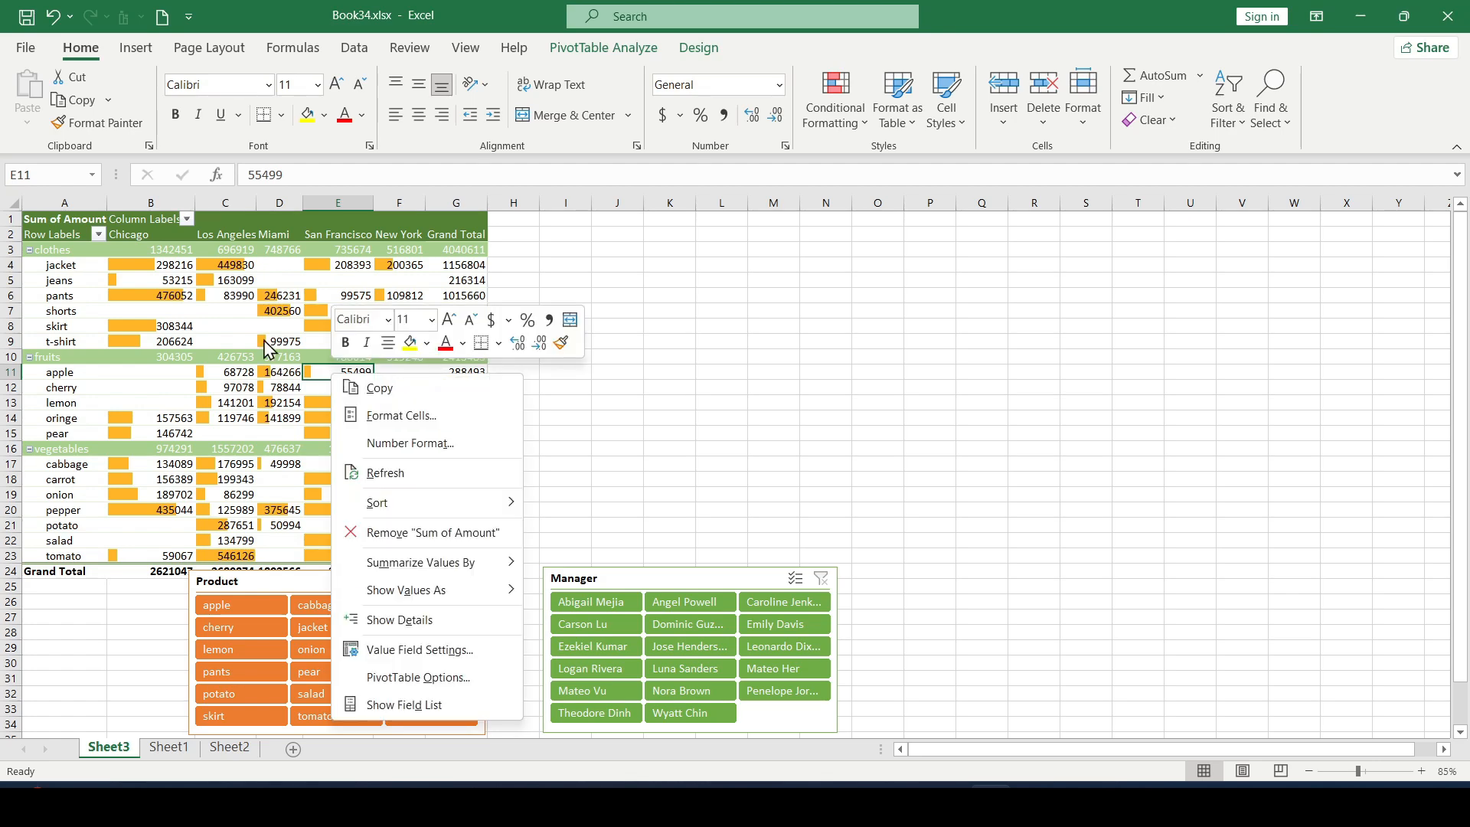
click(417, 708)
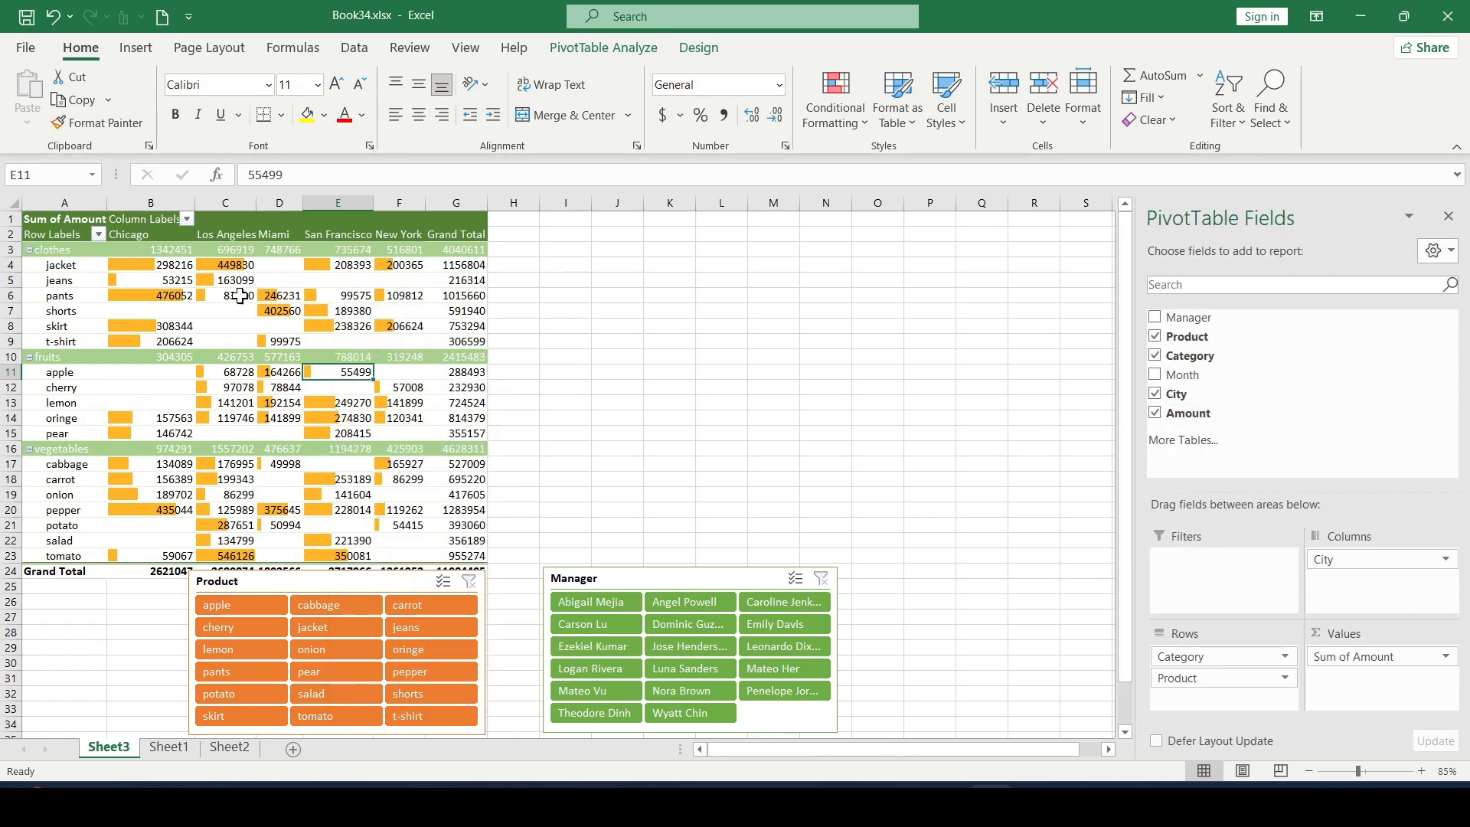
Step: Copy the whole pivot table and paste the duplicate at cell I1
drag(60, 228, 453, 565)
key(ctrl+c)
click(566, 222)
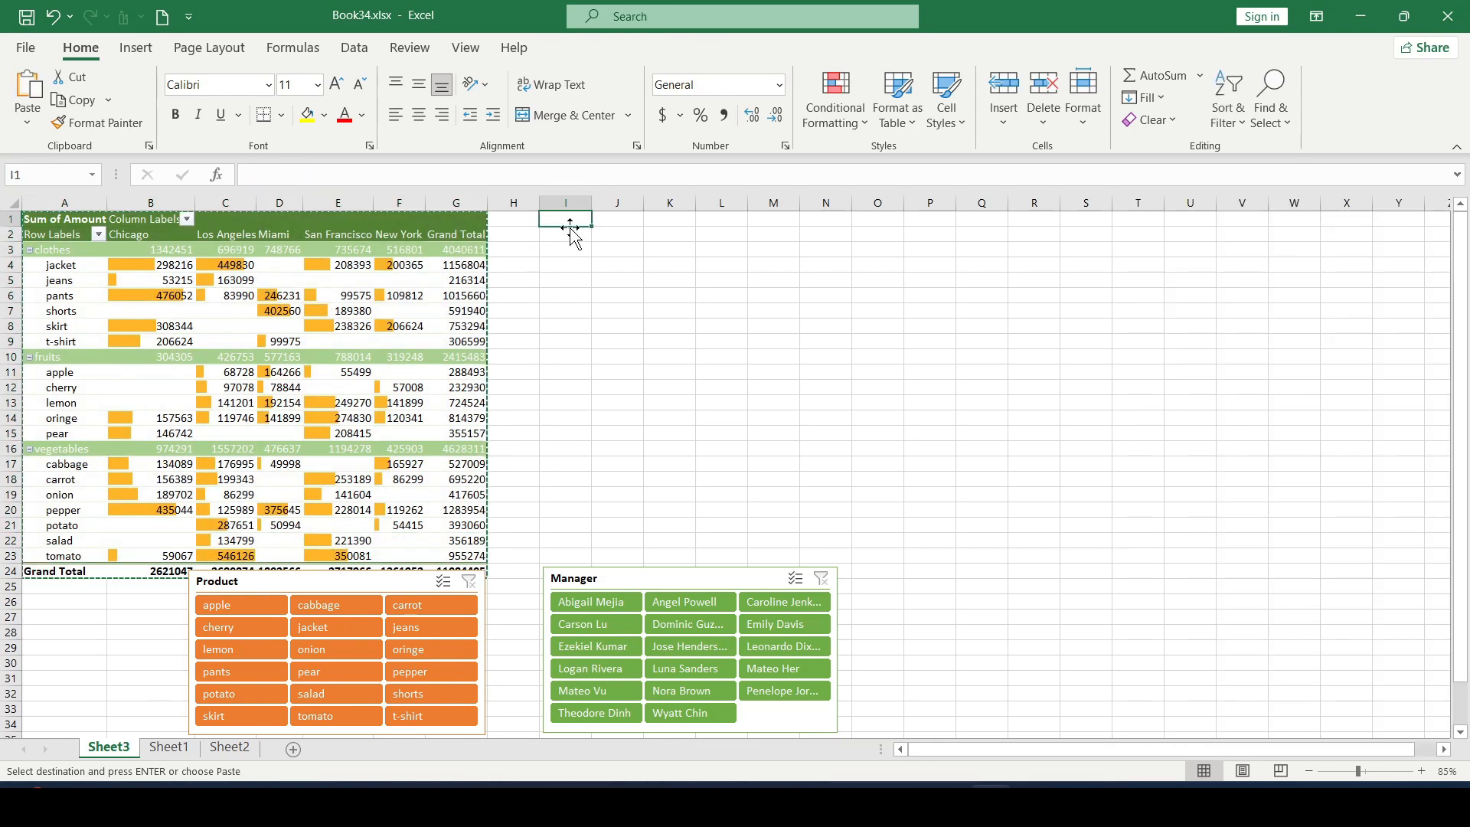
key(ctrl+v)
click(792, 327)
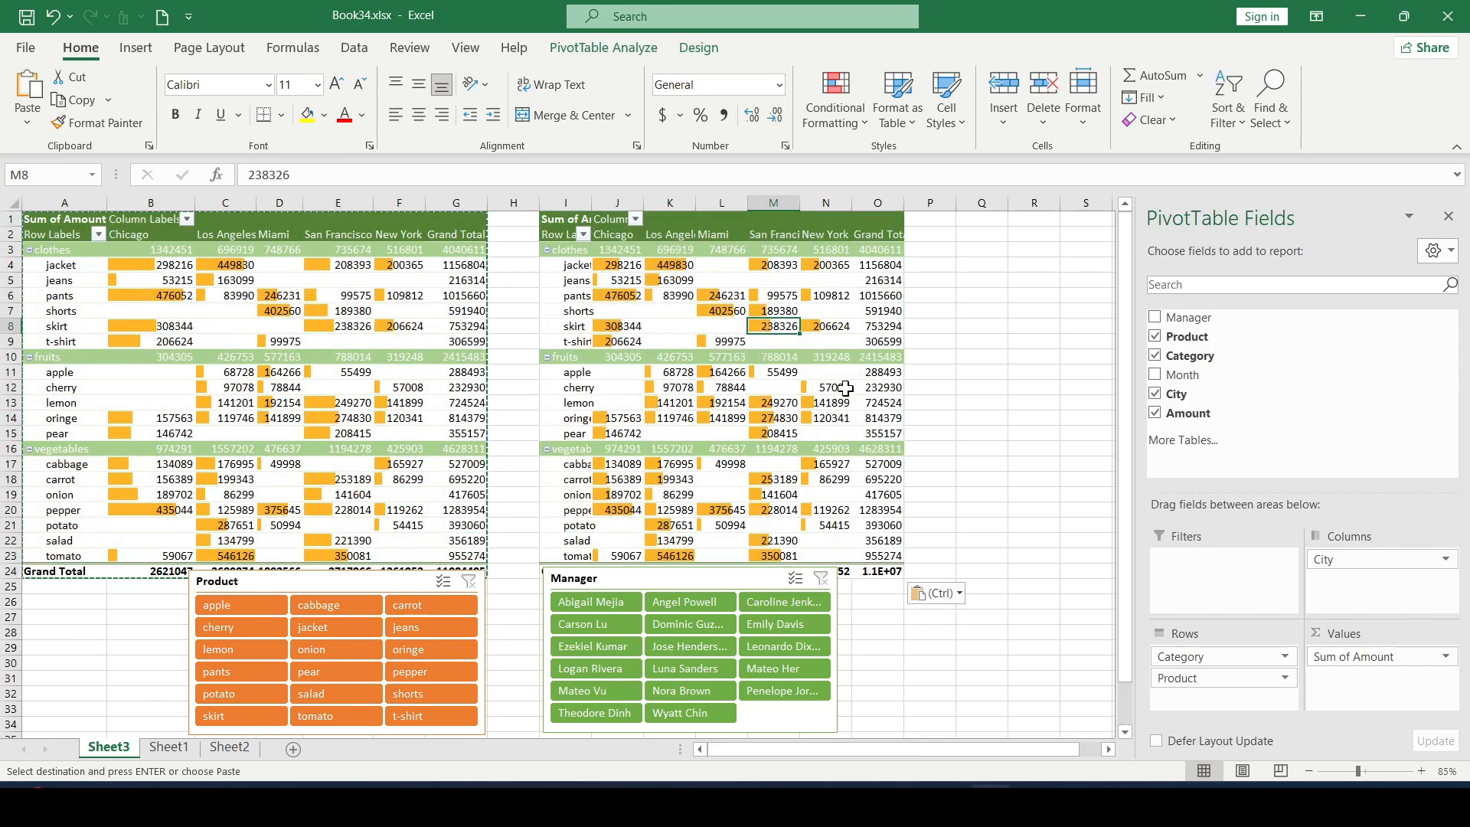
key(Escape)
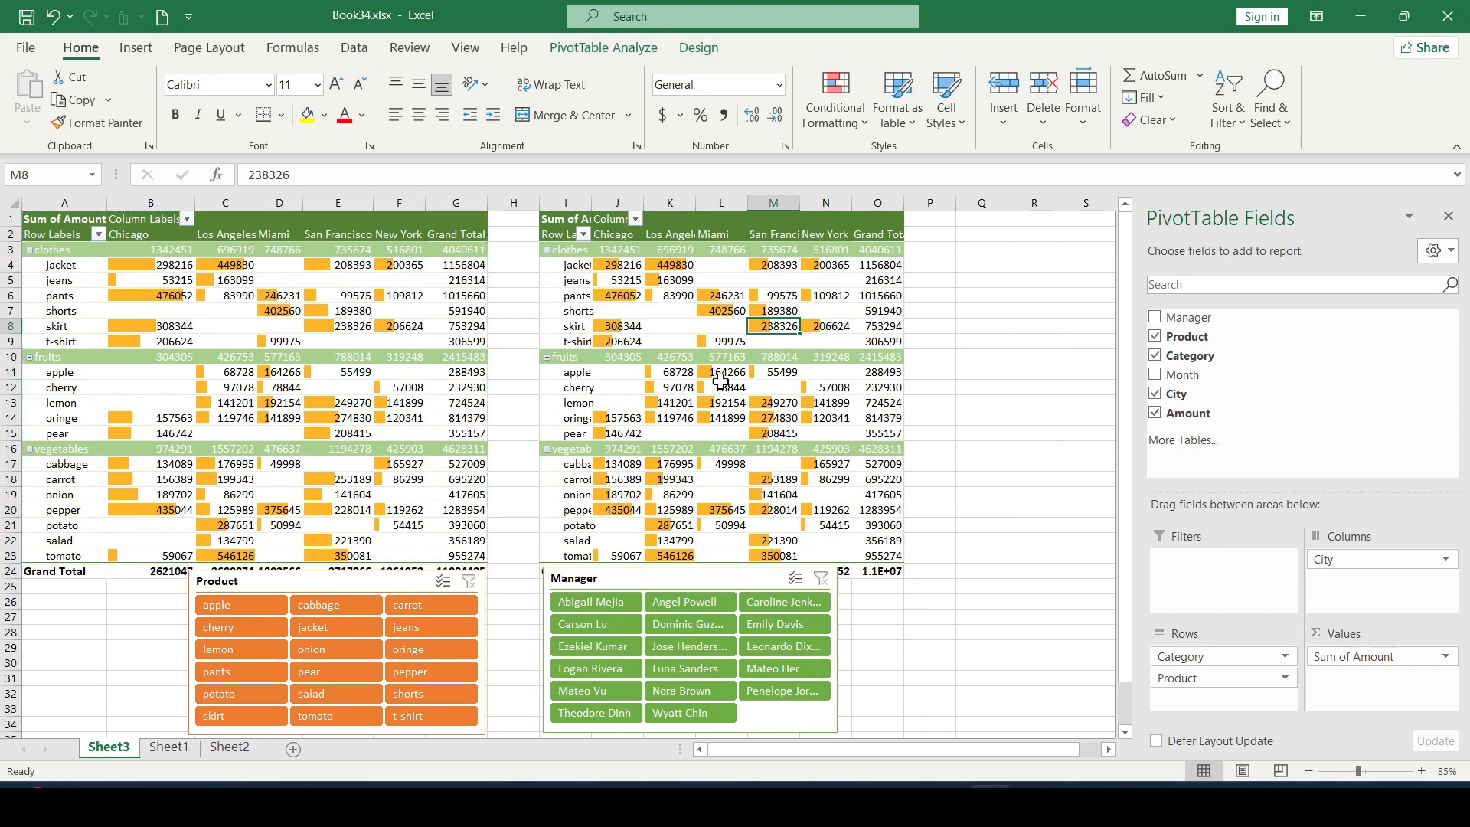
Step: Replace City with Month as the column field of the copied pivot table, and close the field list
click(831, 418)
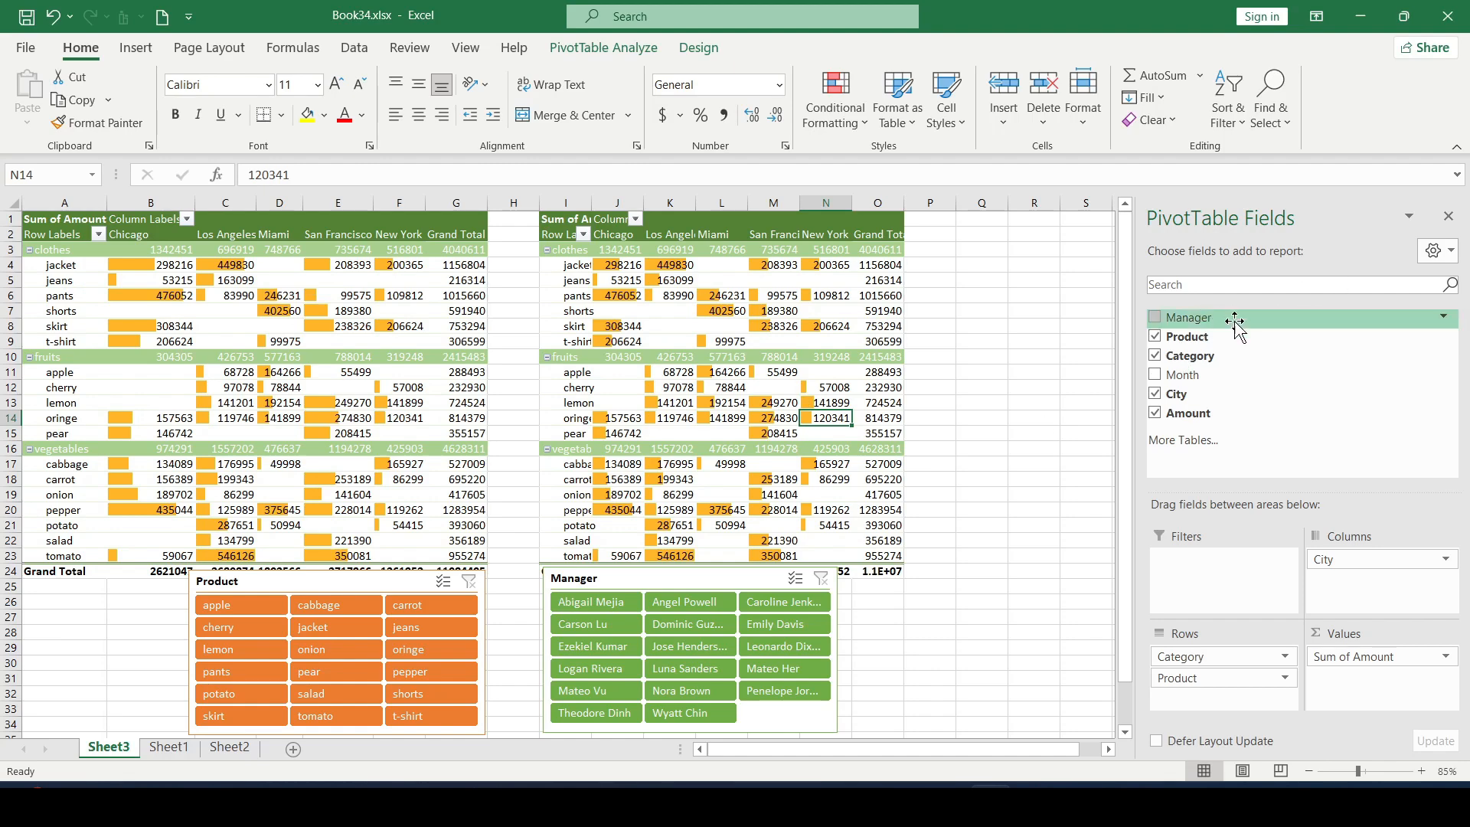
drag(1368, 557, 1306, 459)
drag(1196, 380, 1345, 559)
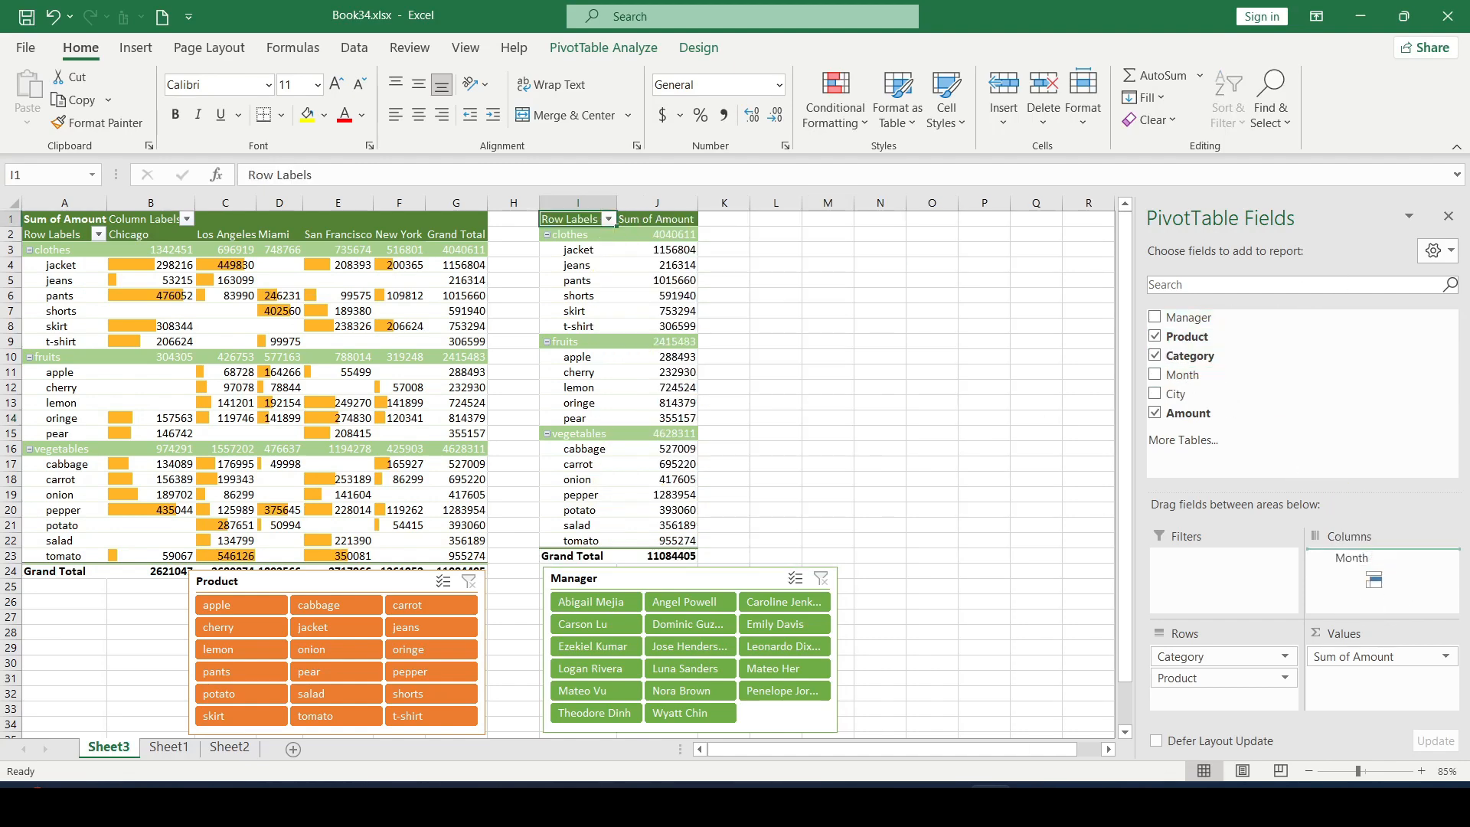
click(1448, 217)
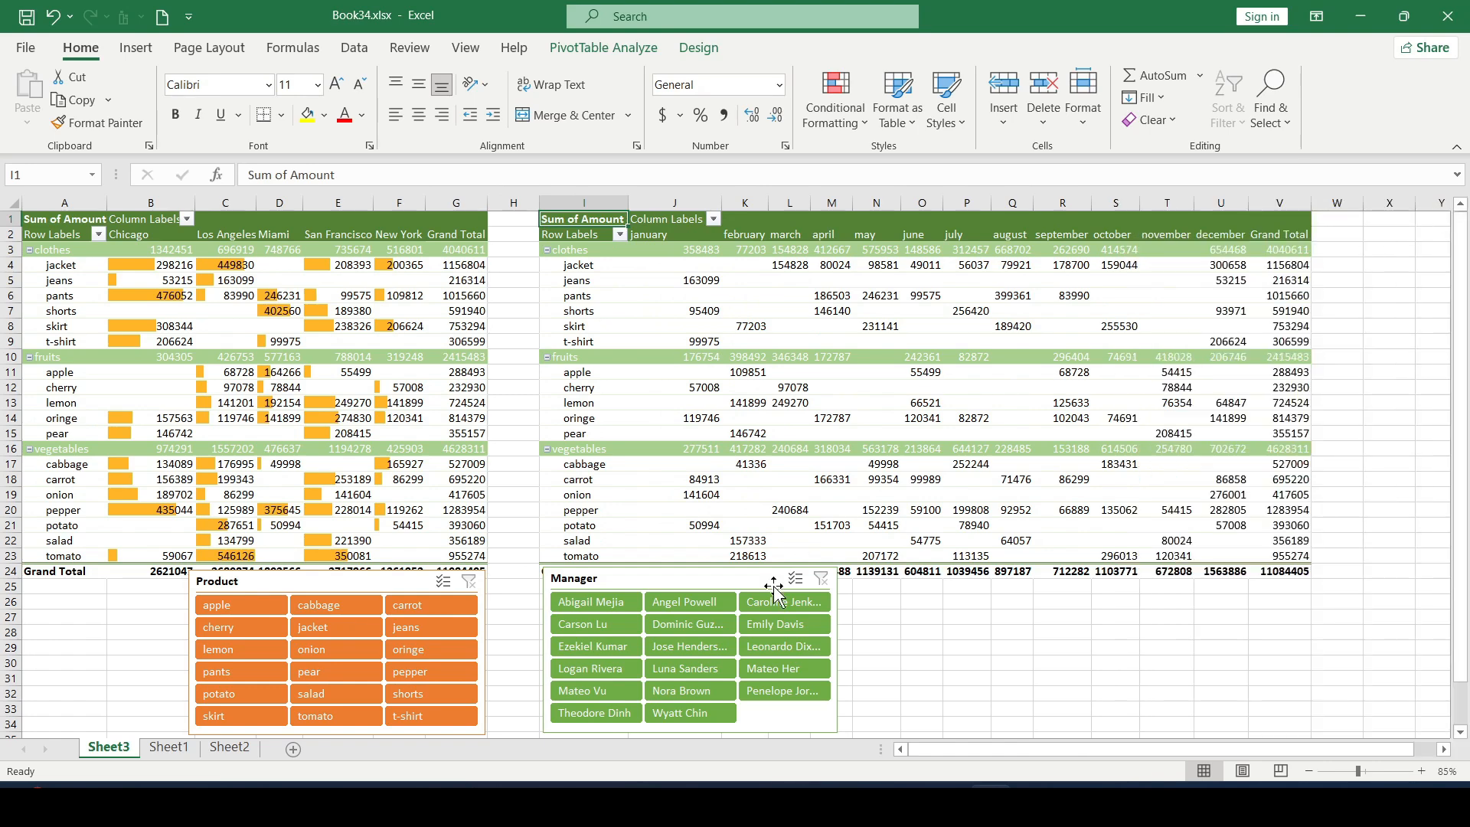
Step: Set the Product slicer's report connections so that it filters both PivotTable1 and PivotTable4
click(736, 582)
click(375, 585)
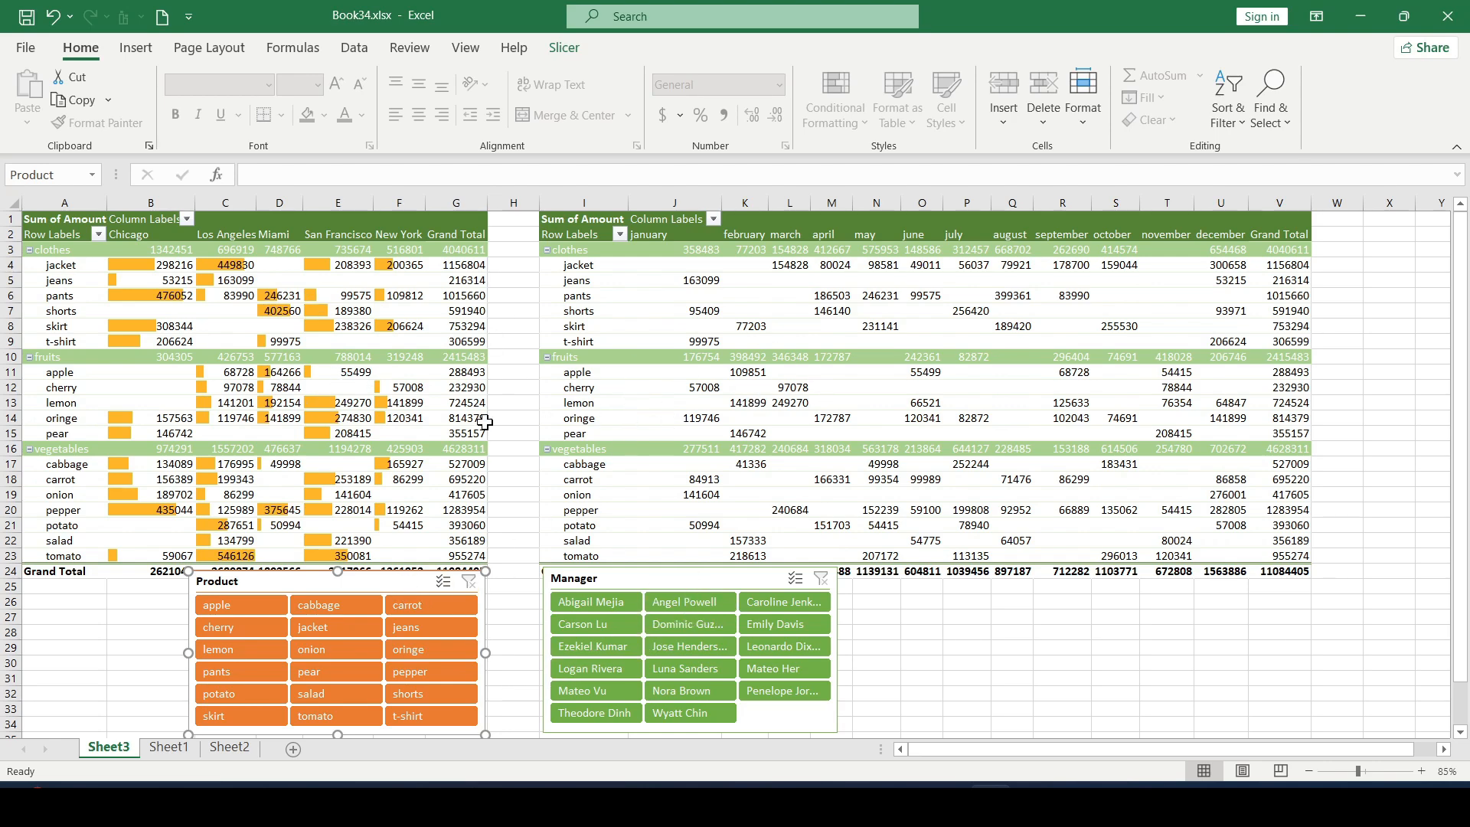
click(565, 51)
click(148, 107)
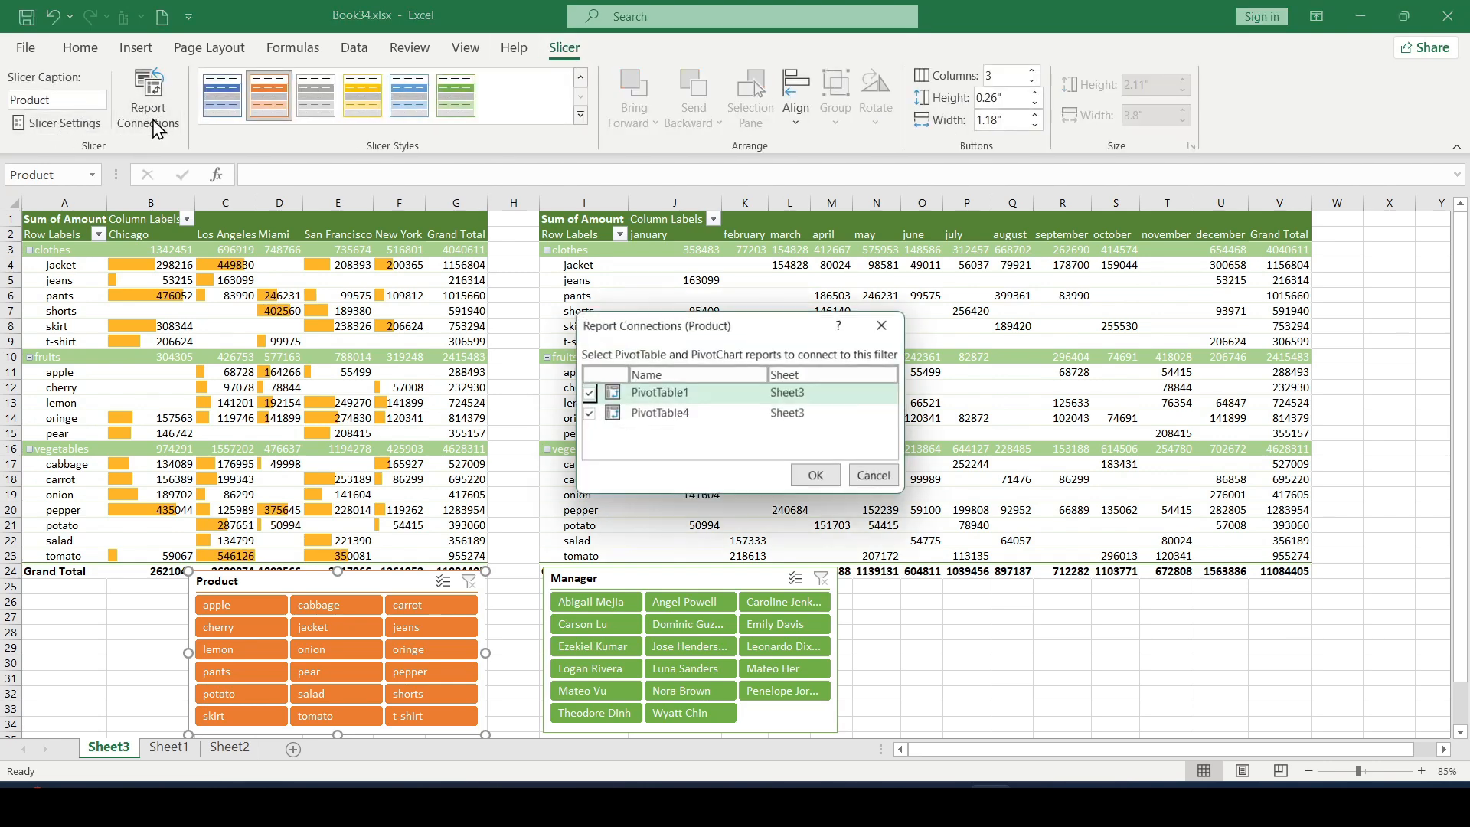
click(588, 414)
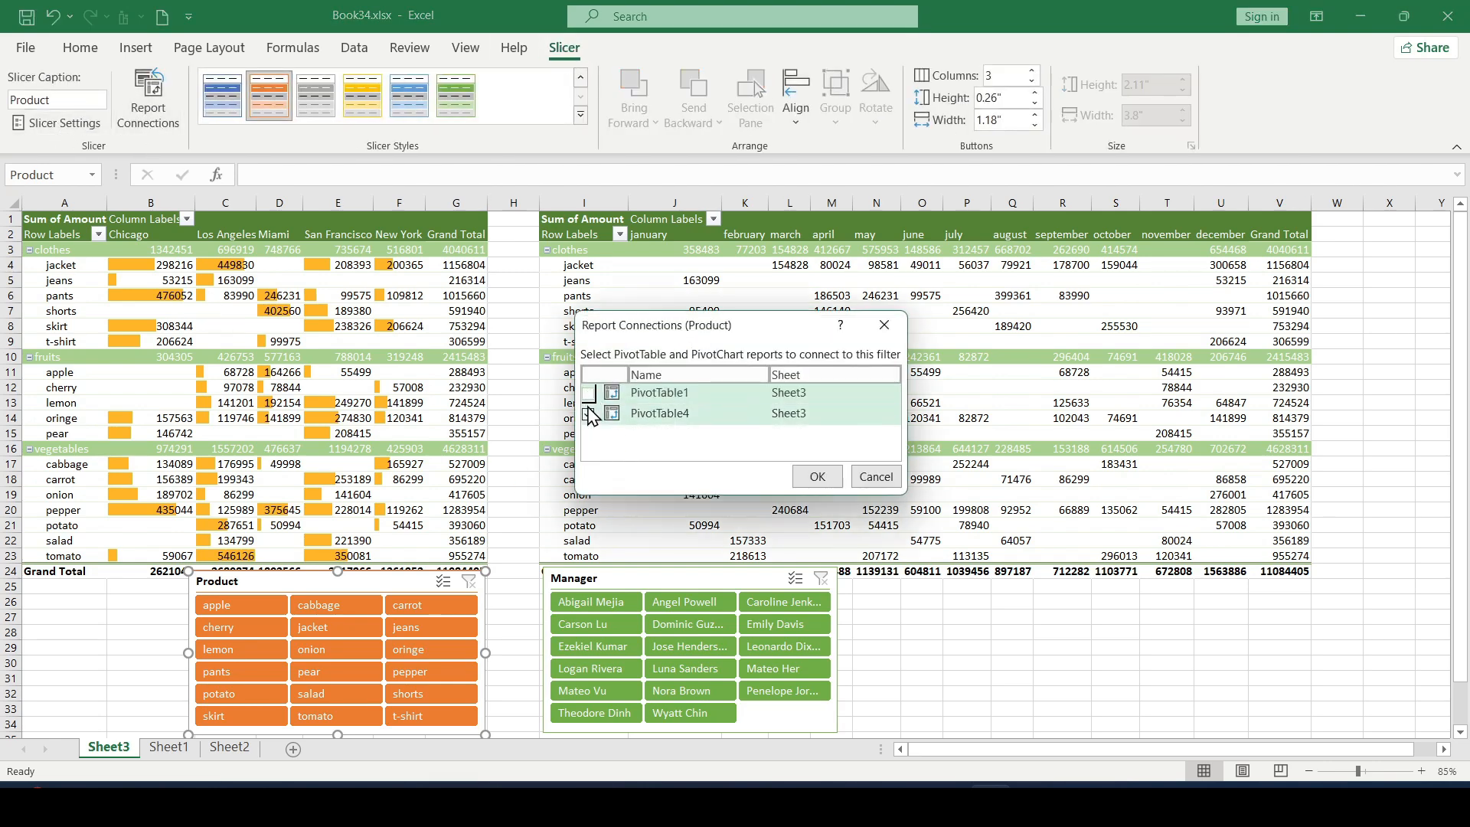
click(812, 475)
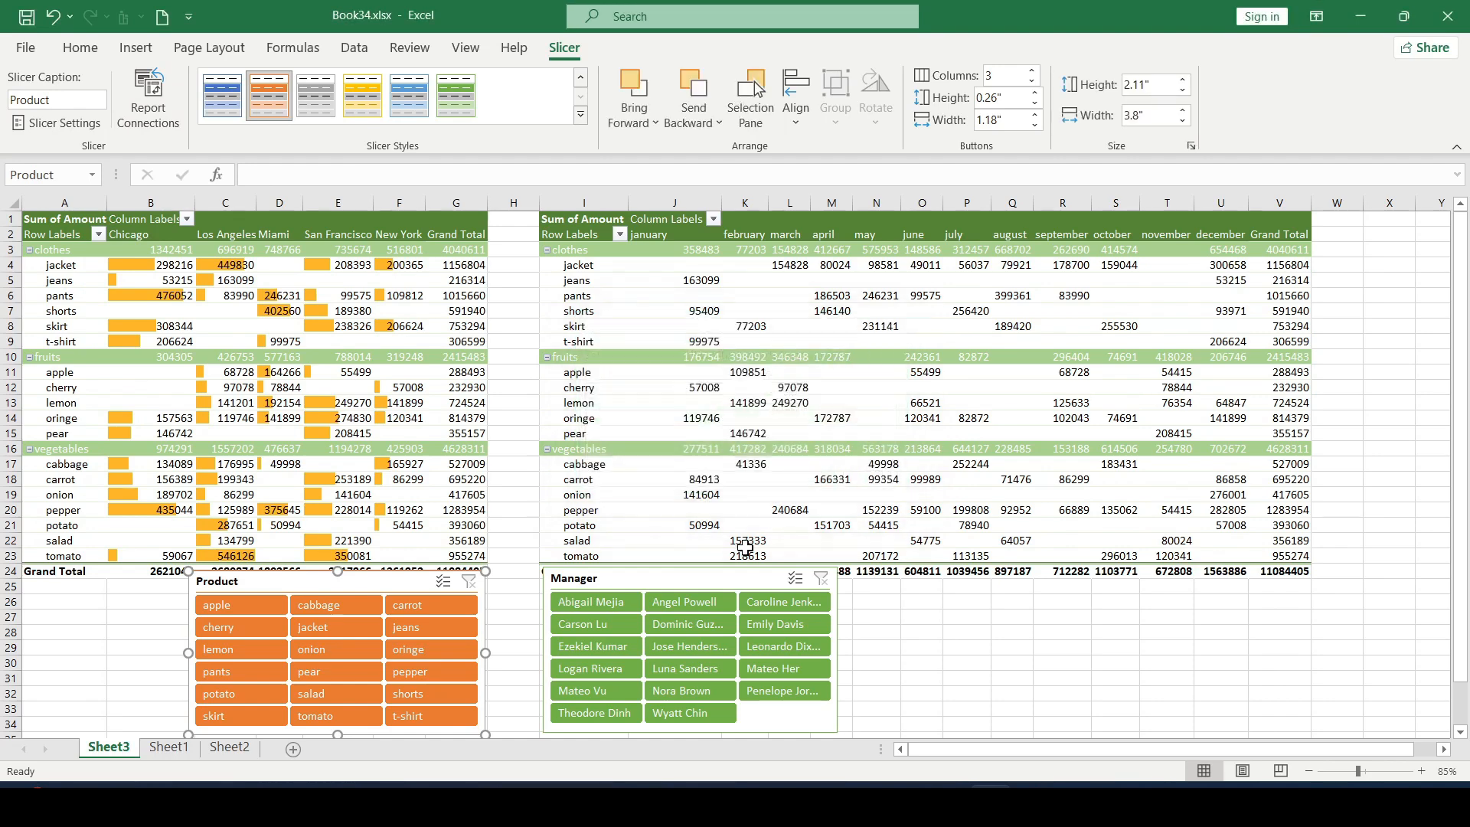
Step: Set the Manager slicer's report connections so that it filters both PivotTable1 and PivotTable4
click(718, 579)
click(148, 107)
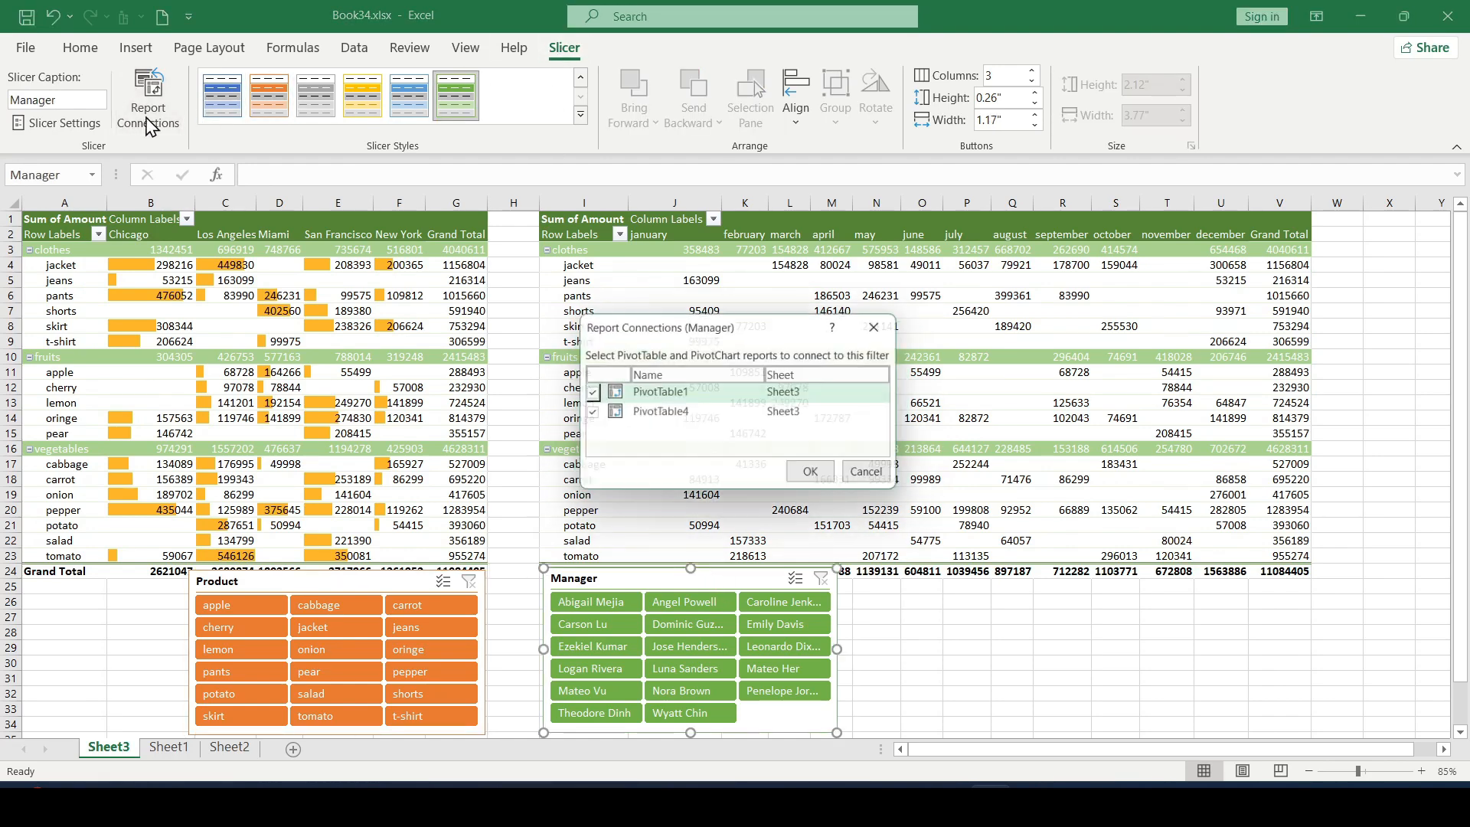
click(588, 393)
click(816, 476)
click(831, 464)
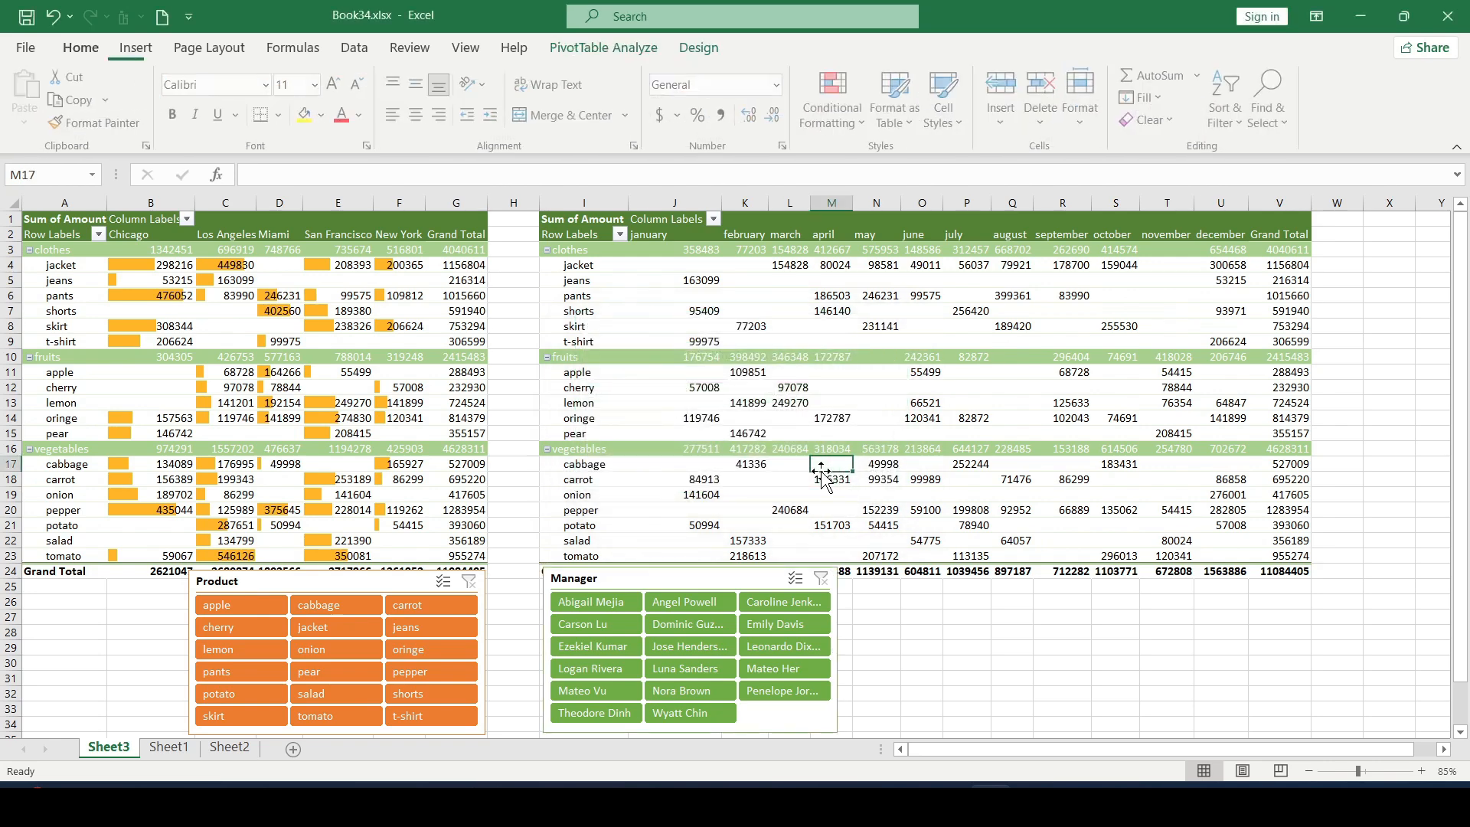
Step: Filter both pivot tables with the Product slicer by lemon, oringe and jeans in turn, settling on pepper
click(697, 585)
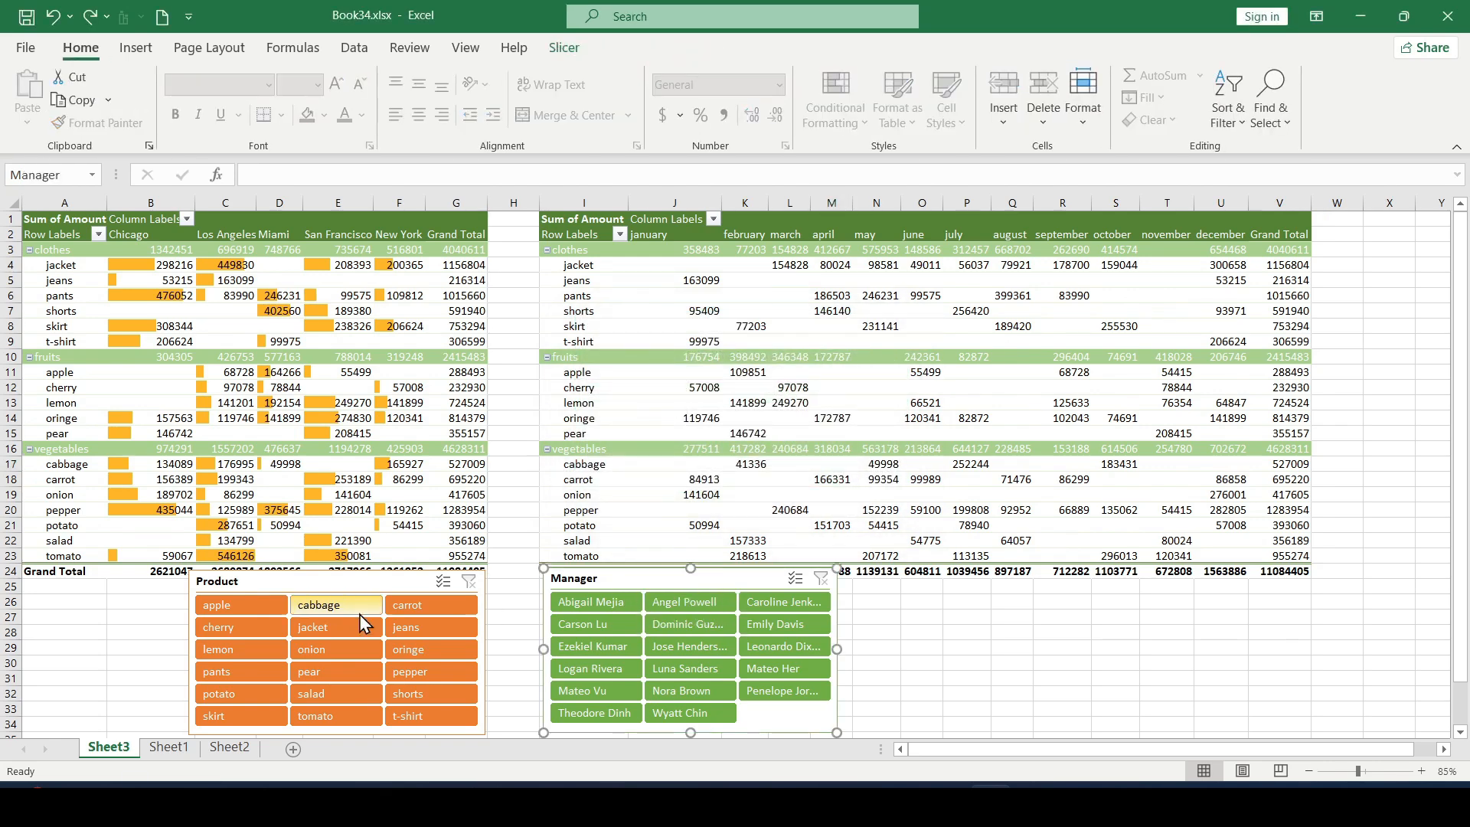
click(350, 590)
click(260, 649)
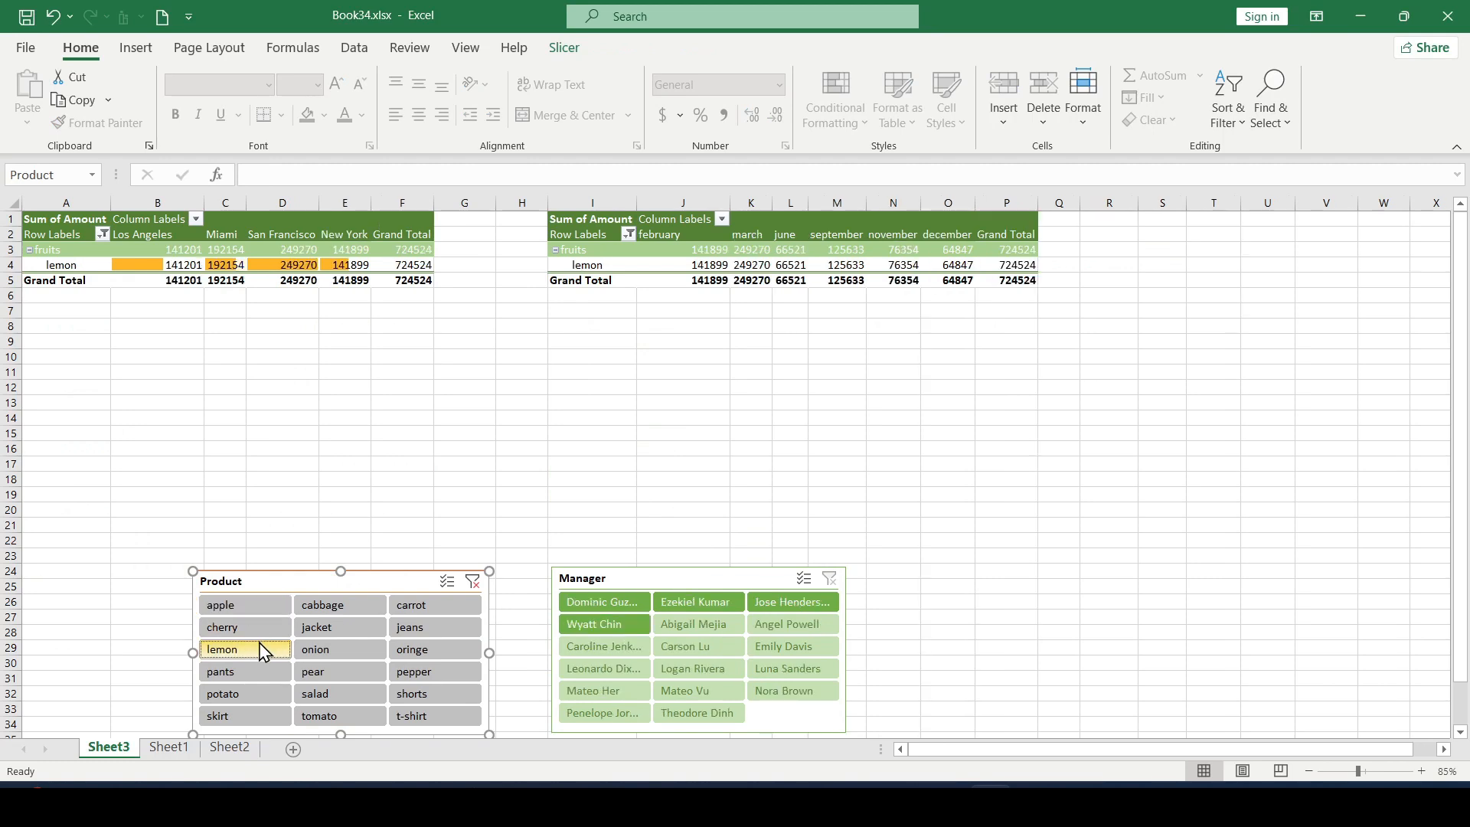
click(444, 650)
click(437, 631)
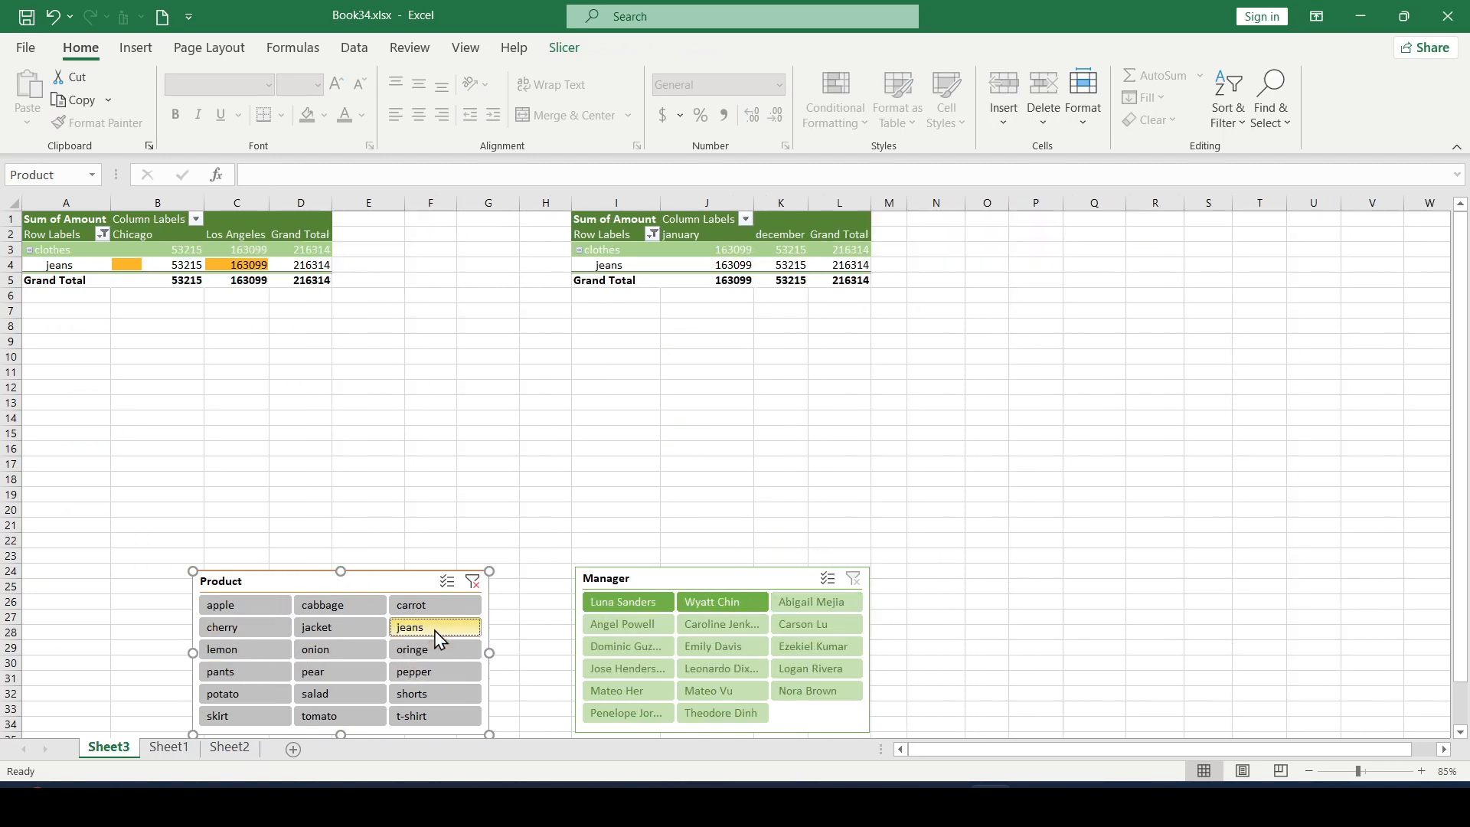
click(437, 672)
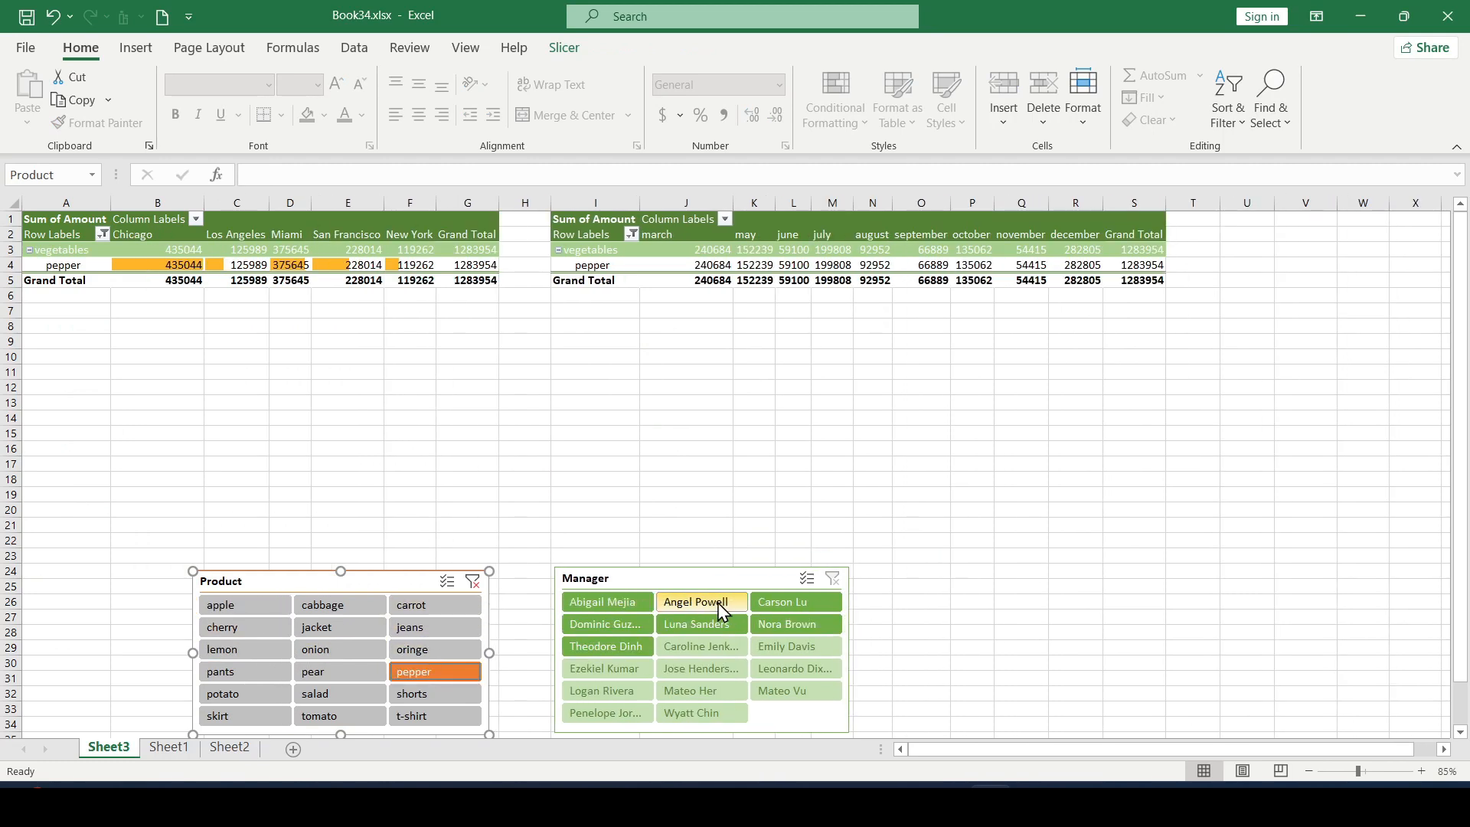
Step: Narrow the pepper results by individual managers in turn with the Manager slicer, settling on the fourth listed manager
click(788, 601)
click(720, 608)
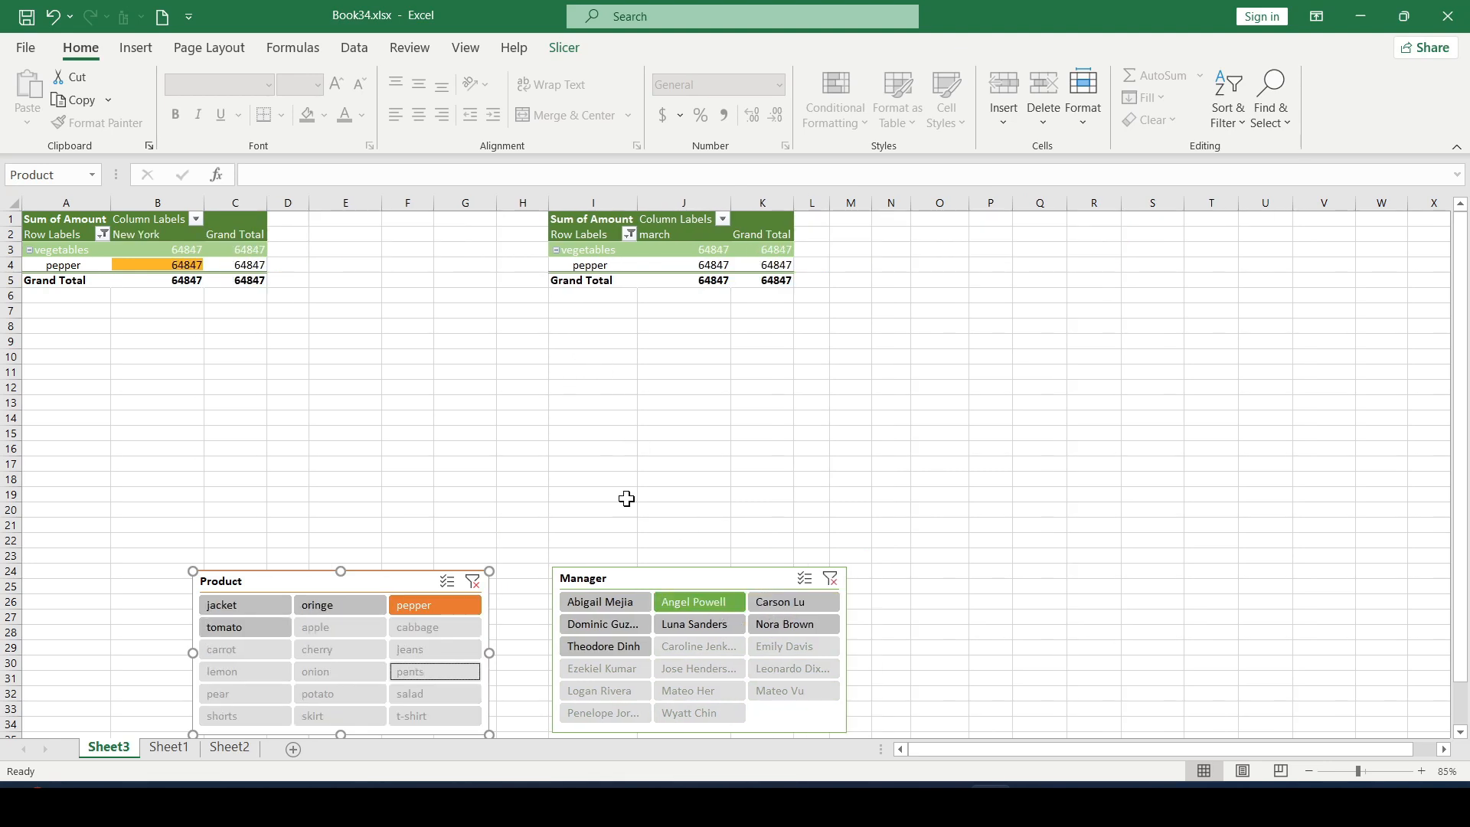
click(613, 605)
click(615, 630)
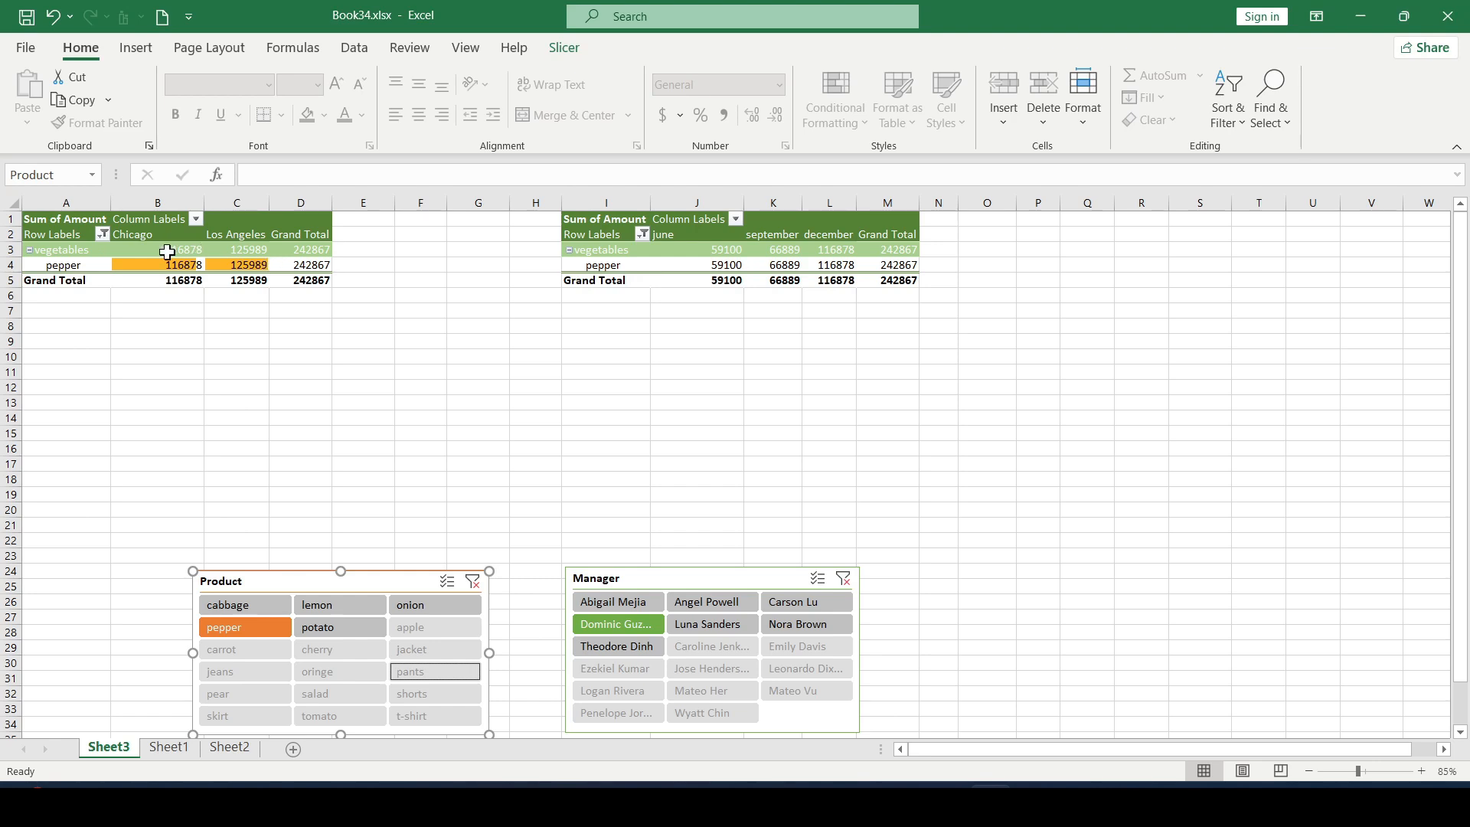
click(917, 608)
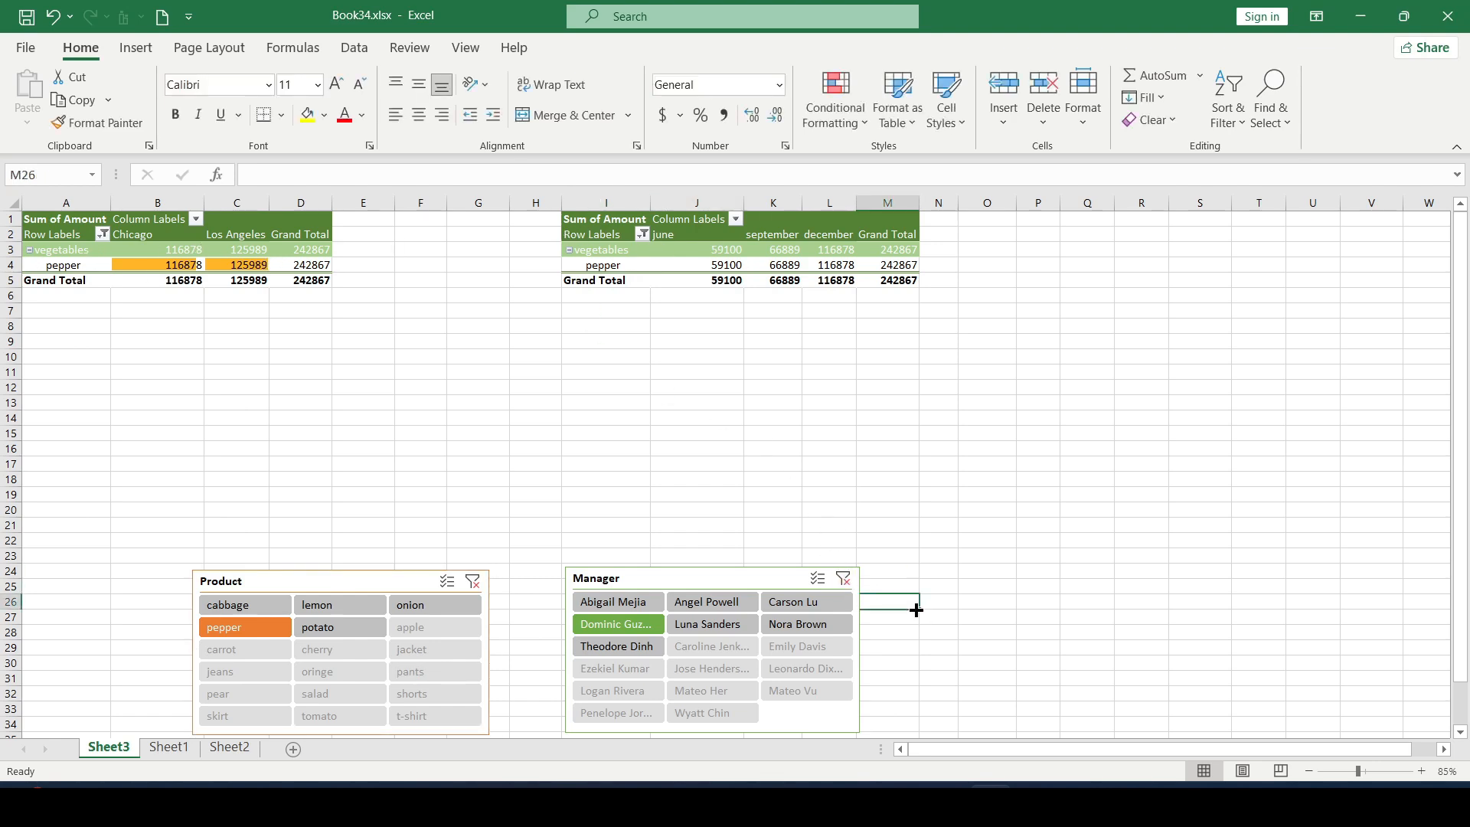